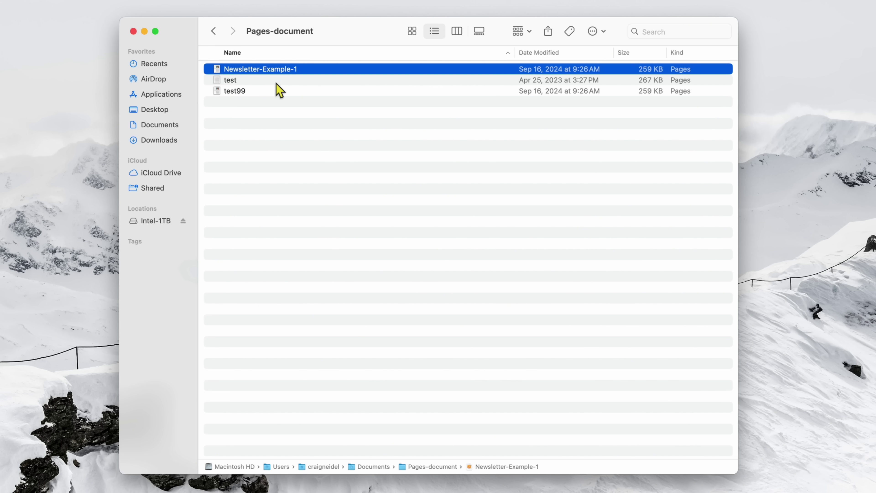
Lock Newsletter-Example-1 in its Get Info window, then close the window.
{"action": "right_click", "coordinate": [287, 74]}
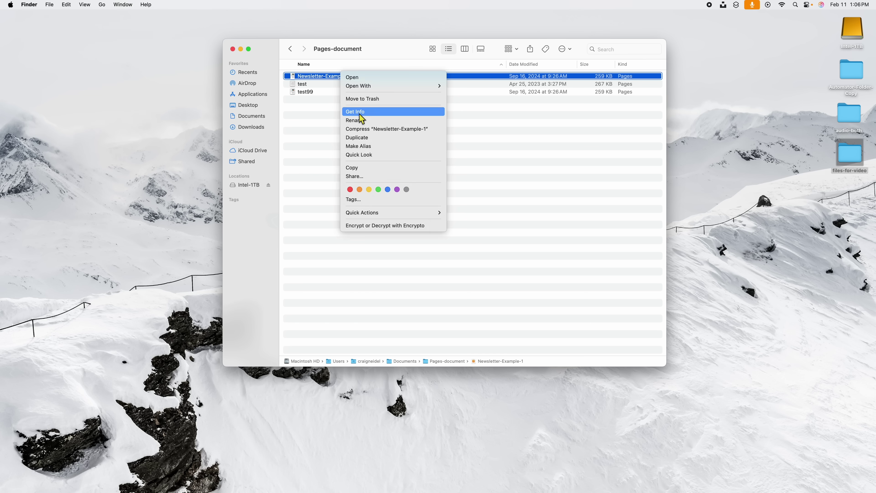
{"action": "left_click", "coordinate": [310, 121]}
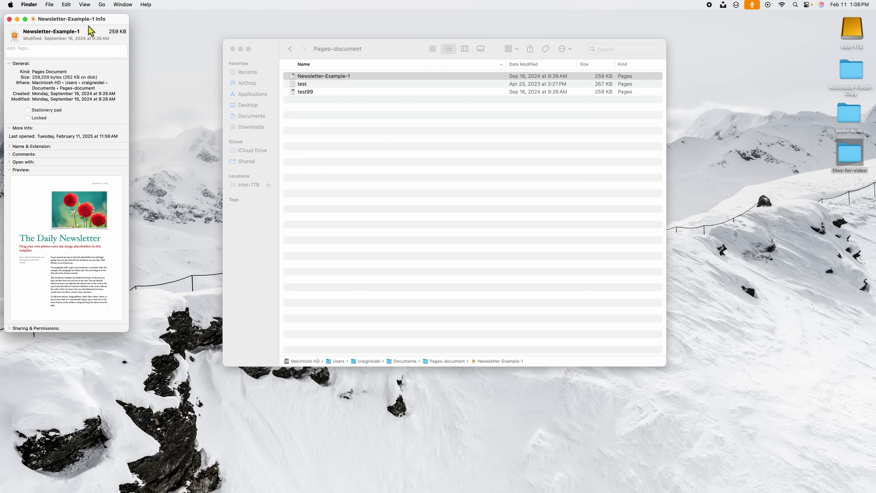
{"action": "left_click_drag", "start_coordinate": [105, 22], "coordinate": [198, 49]}
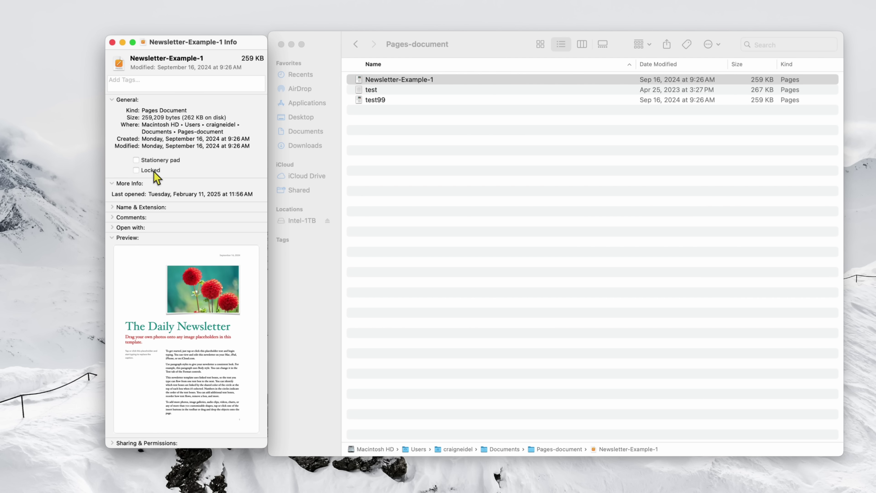
{"action": "left_click", "coordinate": [136, 170]}
{"action": "left_click_drag", "start_coordinate": [235, 44], "coordinate": [165, 36]}
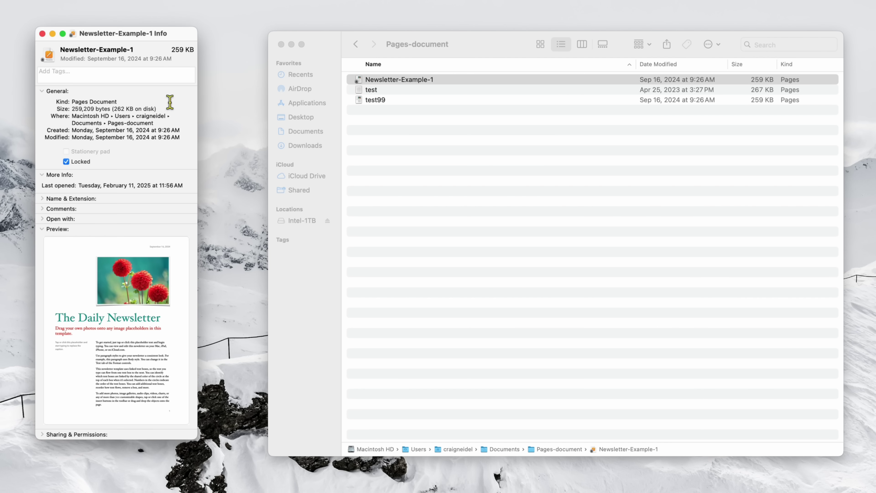
{"action": "left_click", "coordinate": [42, 33]}
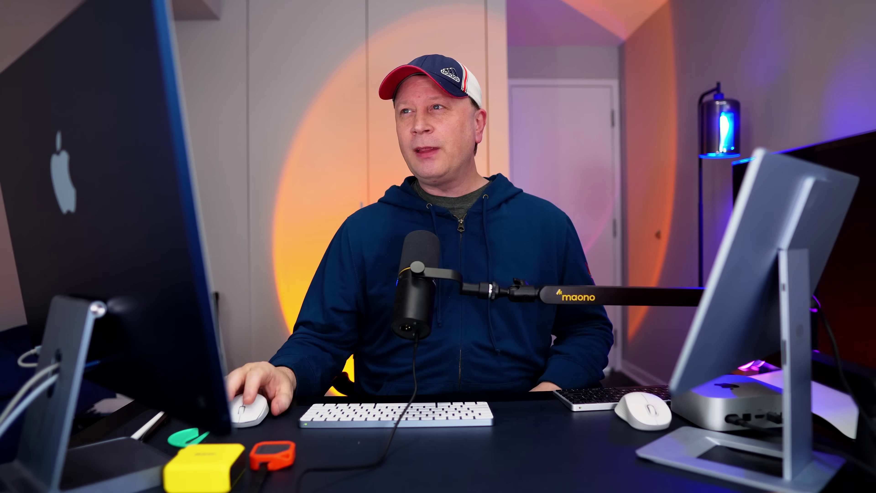
{"action": "right_click", "coordinate": [275, 65]}
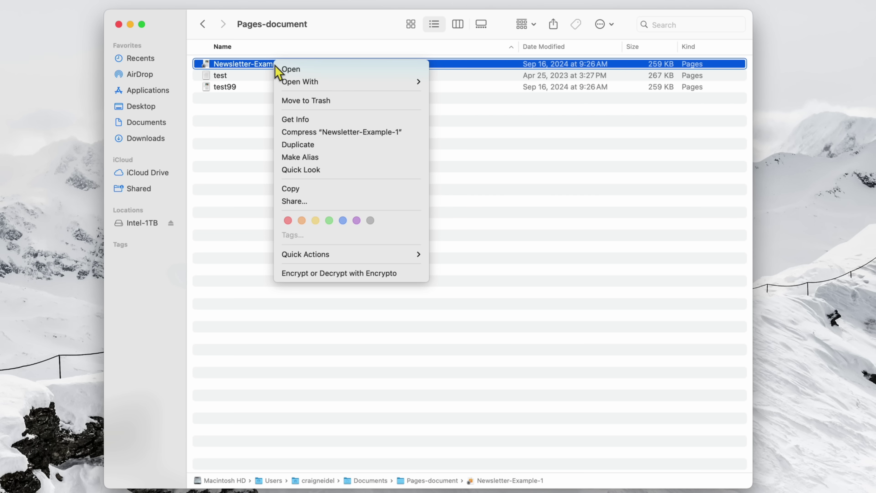
{"action": "left_click", "coordinate": [300, 104]}
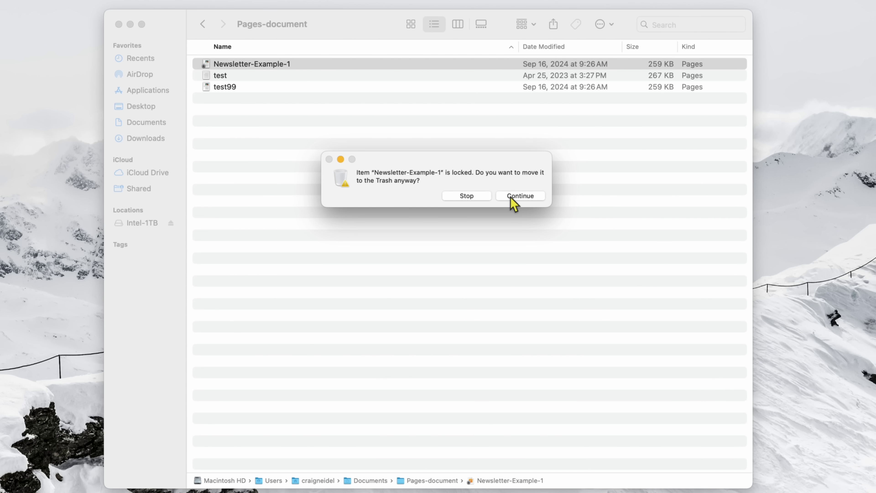
{"action": "left_click", "coordinate": [465, 200]}
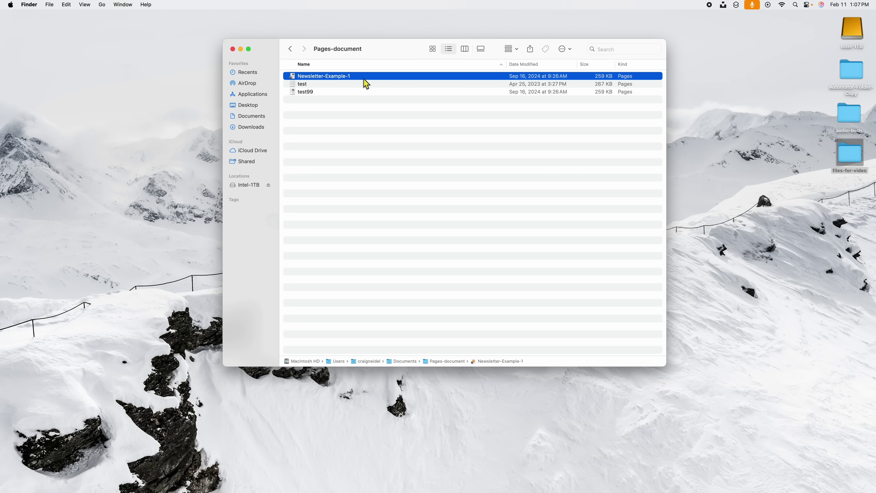
Unlock Newsletter-Example-1 and mark it as a Stationery pad in its Info window.
{"action": "right_click", "coordinate": [366, 83]}
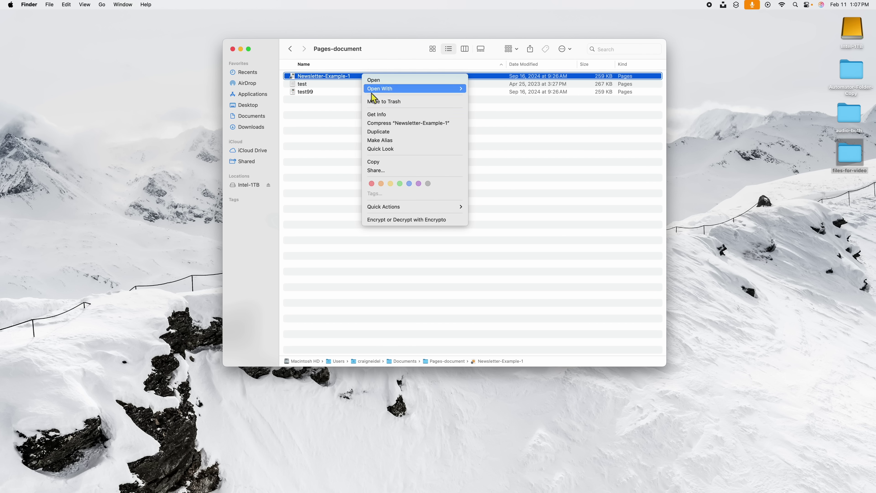
{"action": "left_click", "coordinate": [376, 115]}
{"action": "left_click_drag", "start_coordinate": [95, 22], "coordinate": [191, 52]}
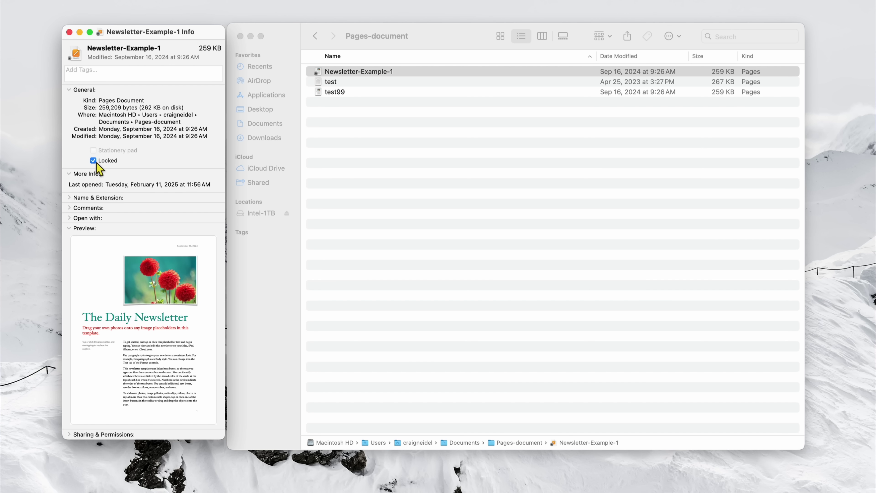
{"action": "left_click", "coordinate": [94, 161]}
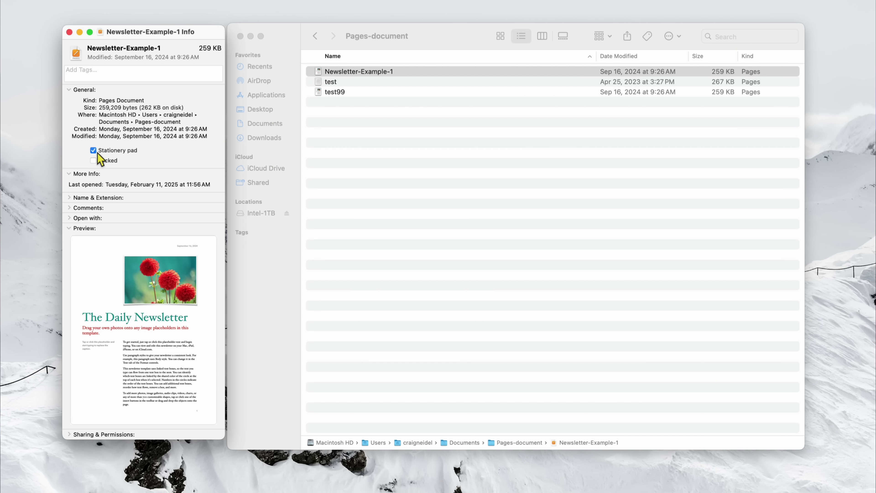
{"action": "left_click_drag", "start_coordinate": [197, 32], "coordinate": [166, 24]}
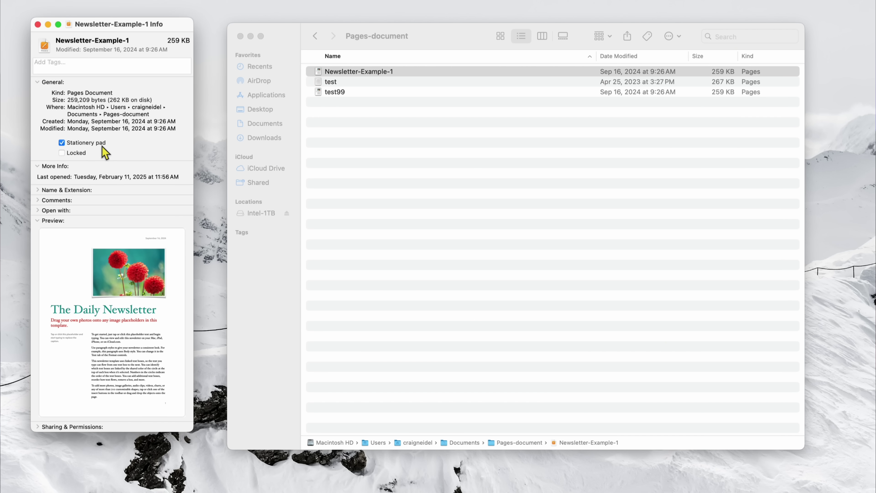
{"action": "left_click", "coordinate": [396, 74]}
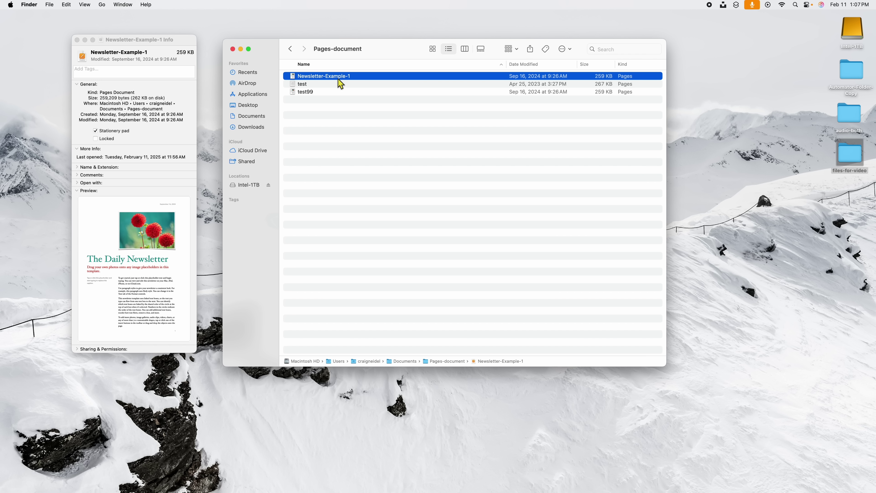
Open the stationery pad to create 'Newsletter-Example-1 copy' in Pages, then close it.
{"action": "double_click", "coordinate": [339, 76]}
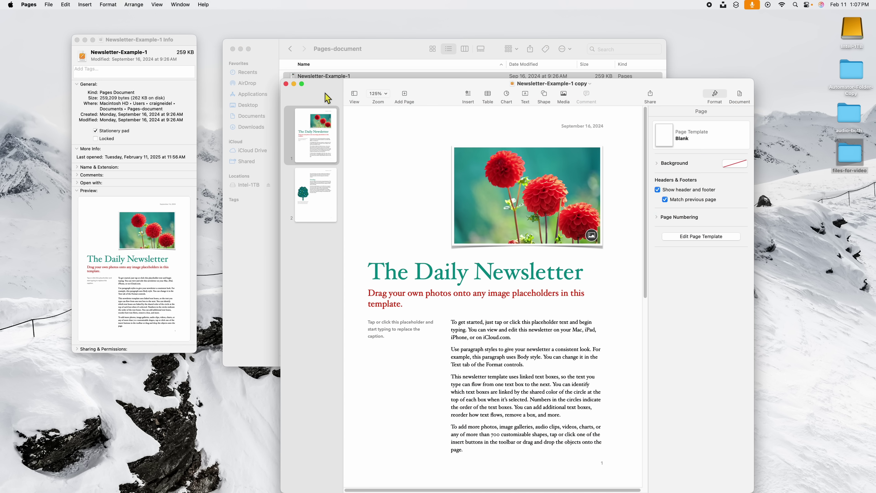
{"action": "left_click_drag", "start_coordinate": [448, 97], "coordinate": [591, 173]}
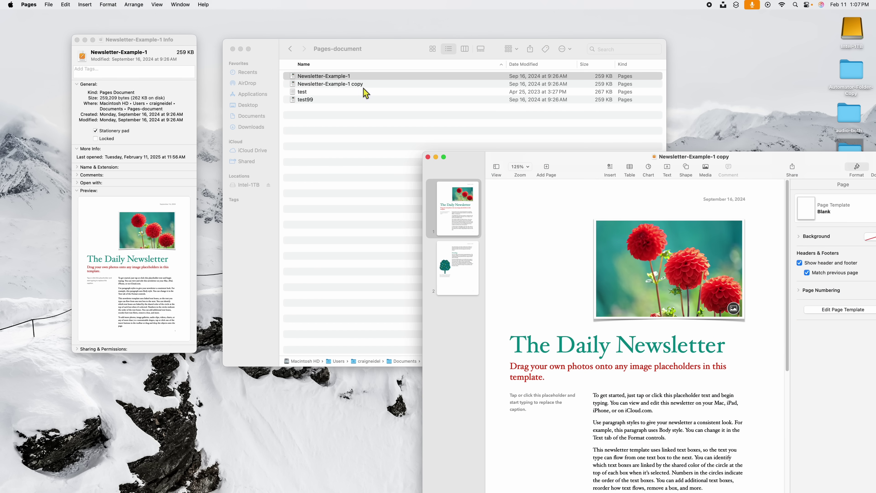
{"action": "left_click_drag", "start_coordinate": [559, 156], "coordinate": [443, 81]}
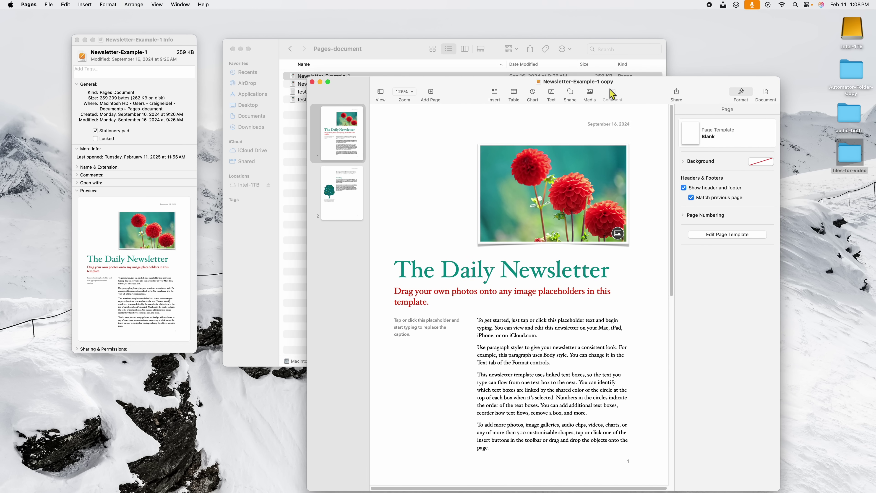
{"action": "left_click_drag", "start_coordinate": [460, 93], "coordinate": [494, 135]}
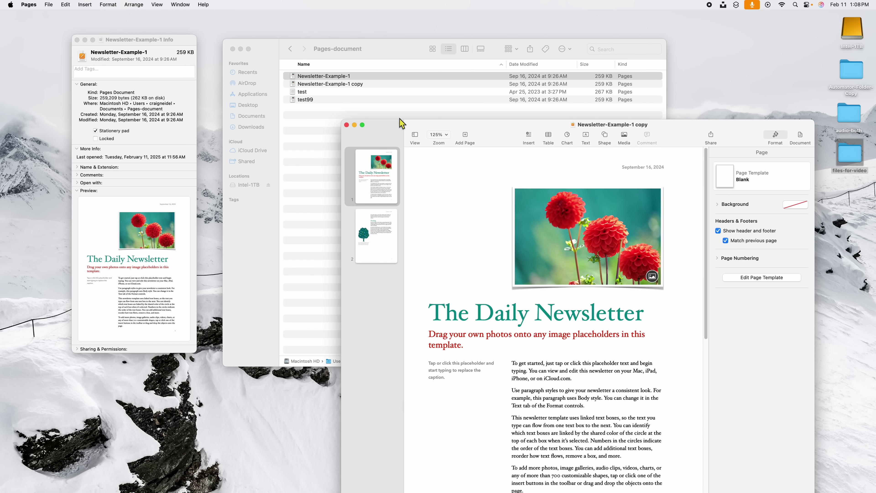
{"action": "left_click", "coordinate": [347, 125]}
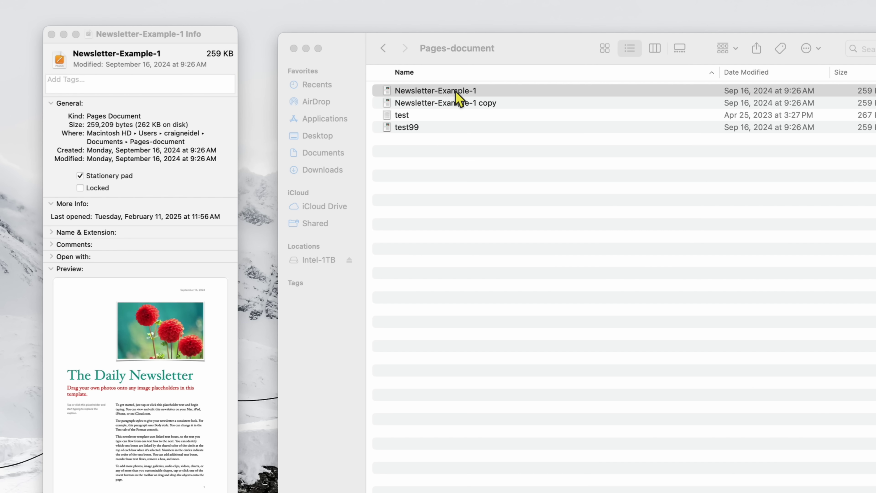
Create and close 'Newsletter-Example-1 copy 2', then untick Stationery pad.
{"action": "double_click", "coordinate": [456, 92]}
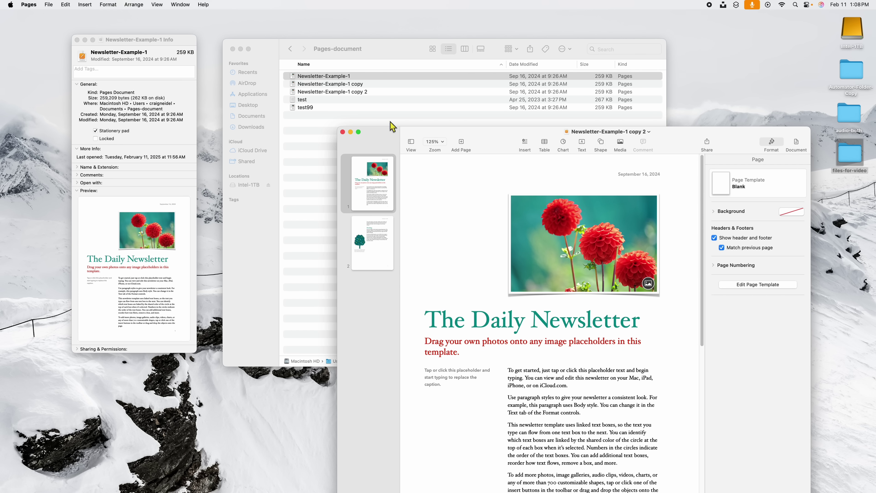
{"action": "left_click", "coordinate": [343, 132]}
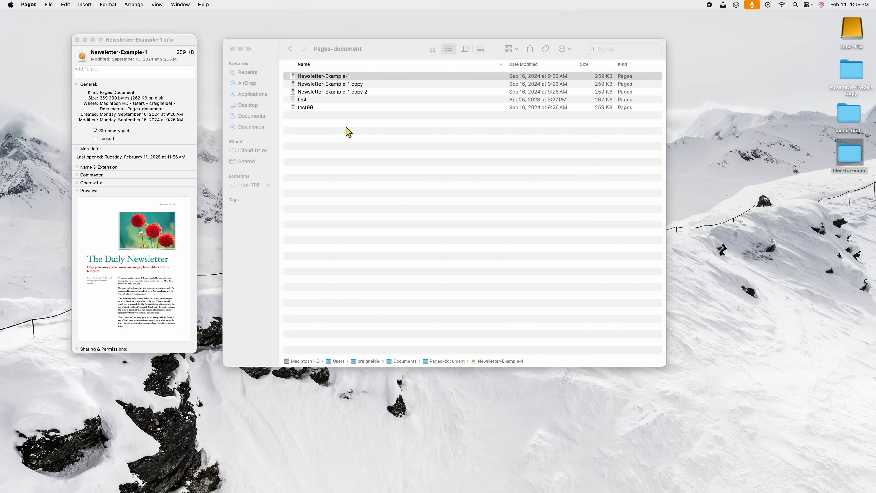
{"action": "left_click", "coordinate": [100, 131]}
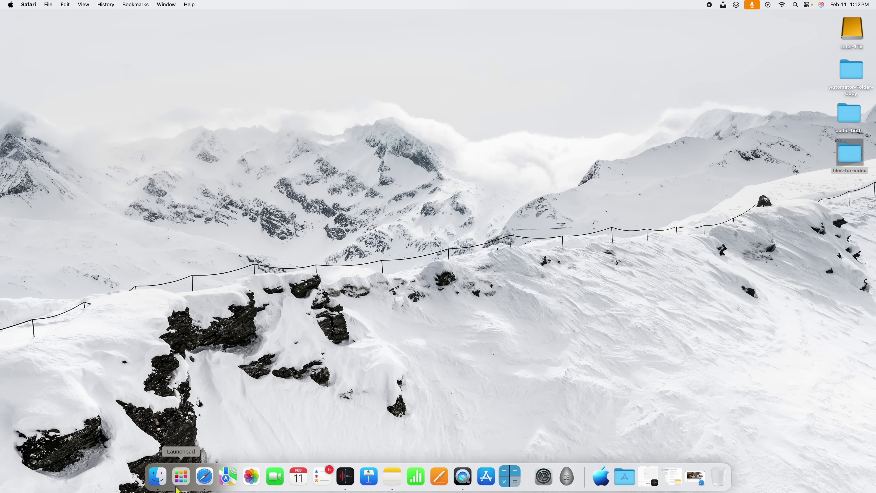
Bring Safari's YouTube page forward, switch it to full screen, then exit full screen.
{"action": "left_click", "coordinate": [205, 477]}
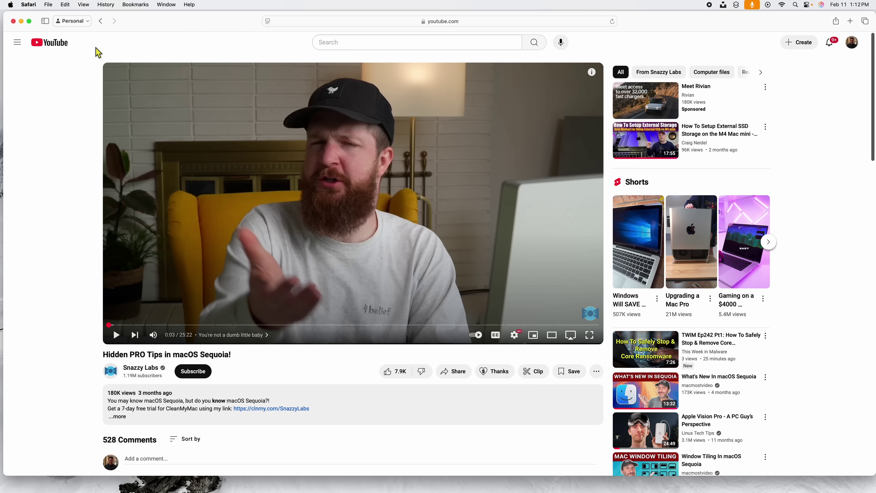
{"action": "left_click", "coordinate": [30, 22]}
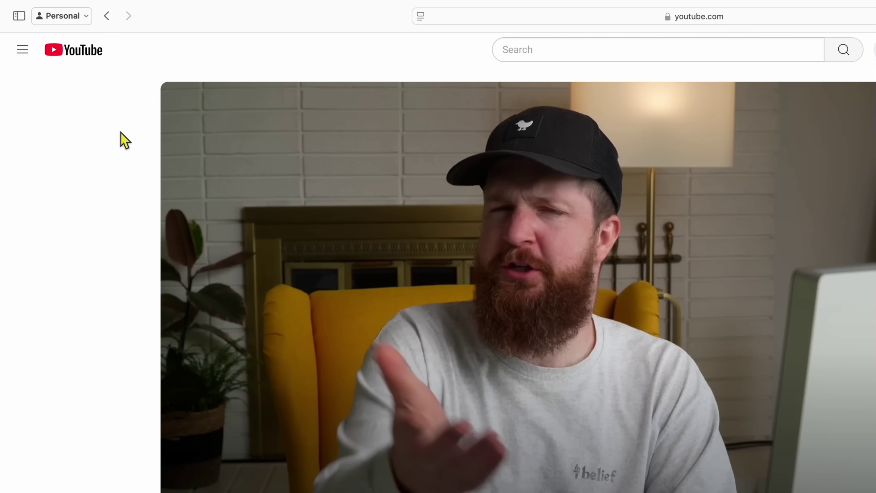
{"action": "mouse_move", "coordinate": [143, 2]}
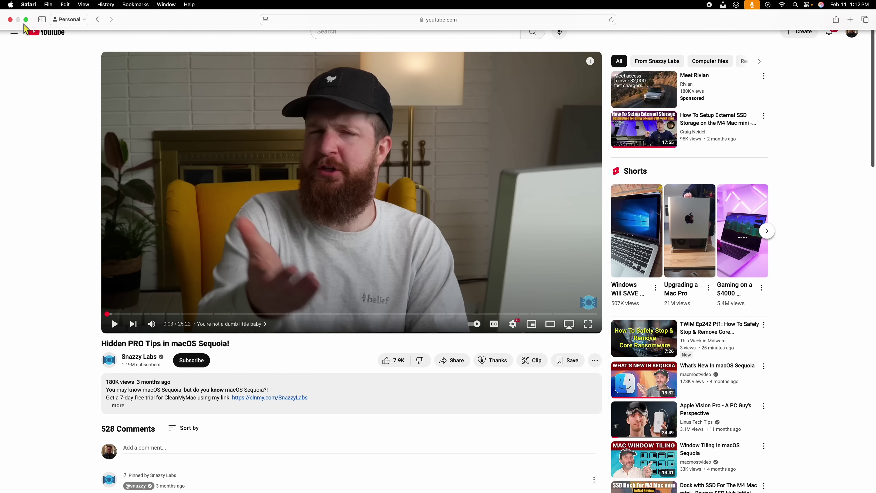
{"action": "left_click", "coordinate": [25, 19]}
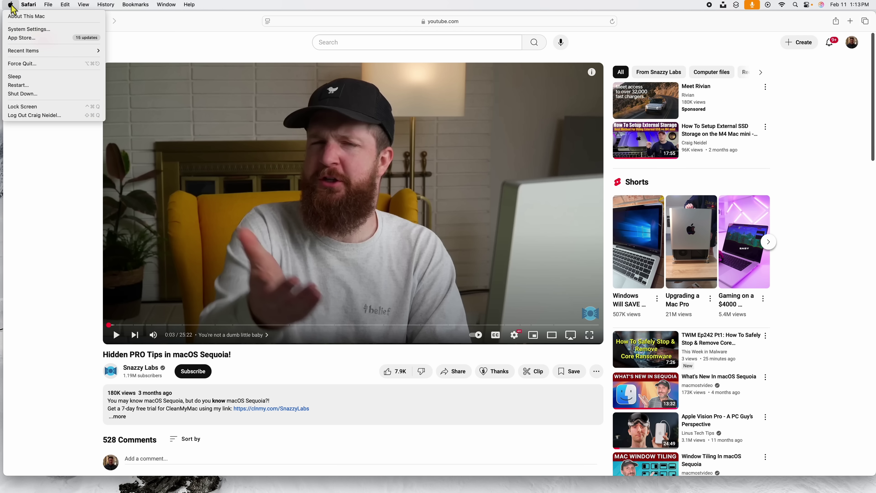
Set 'Automatically hide and show the menu bar' to Never in Control Center settings, then close System Settings.
{"action": "left_click", "coordinate": [21, 30]}
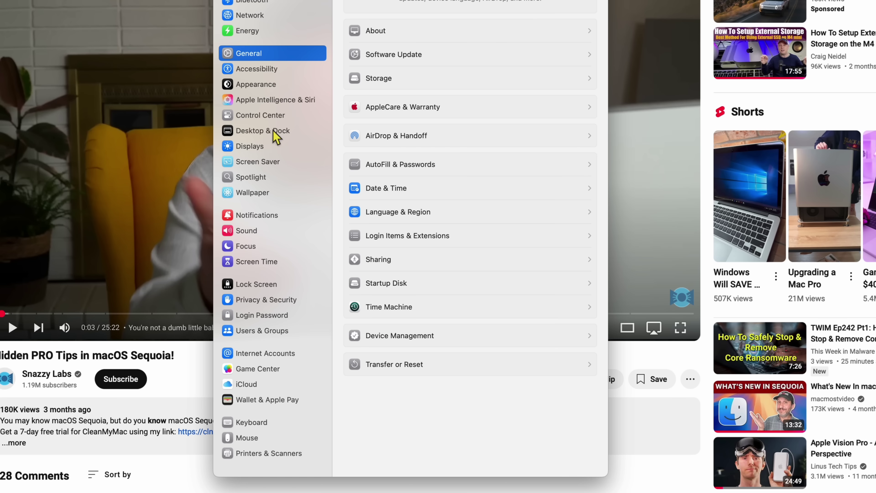
{"action": "left_click", "coordinate": [257, 117]}
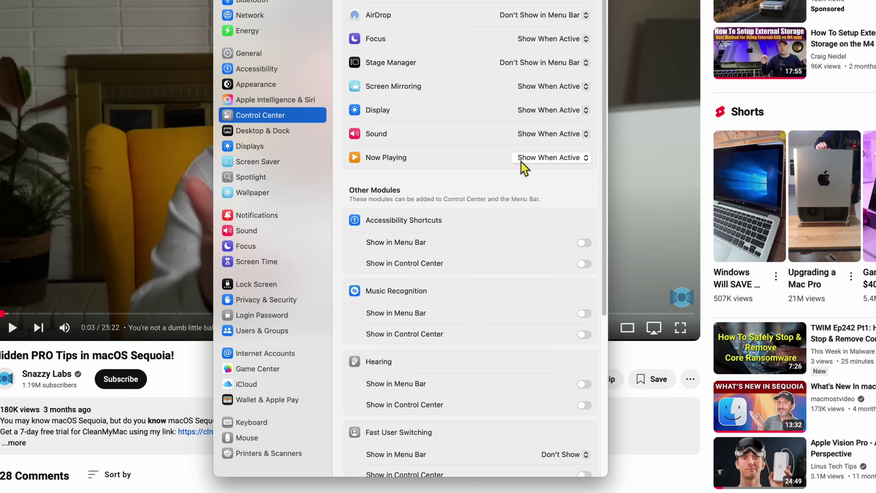
{"action": "scroll", "coordinate": [521, 165], "scroll_direction": "down", "scroll_amount": 10}
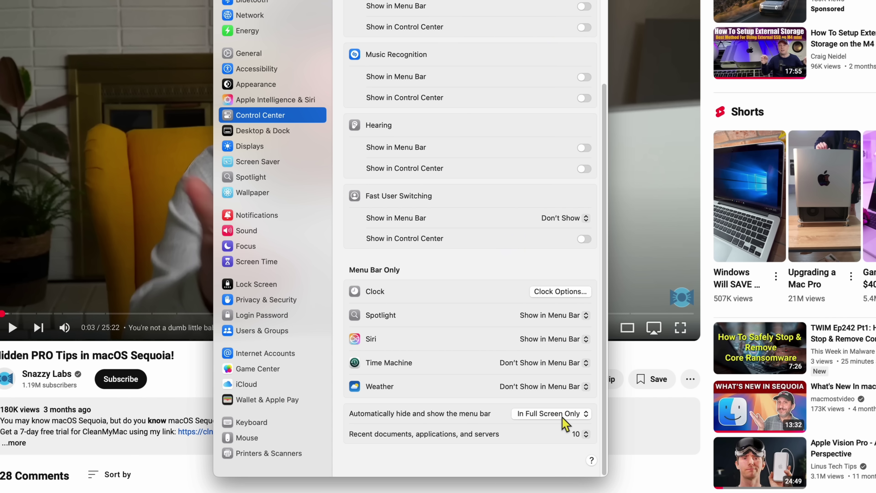
{"action": "left_click", "coordinate": [566, 425]}
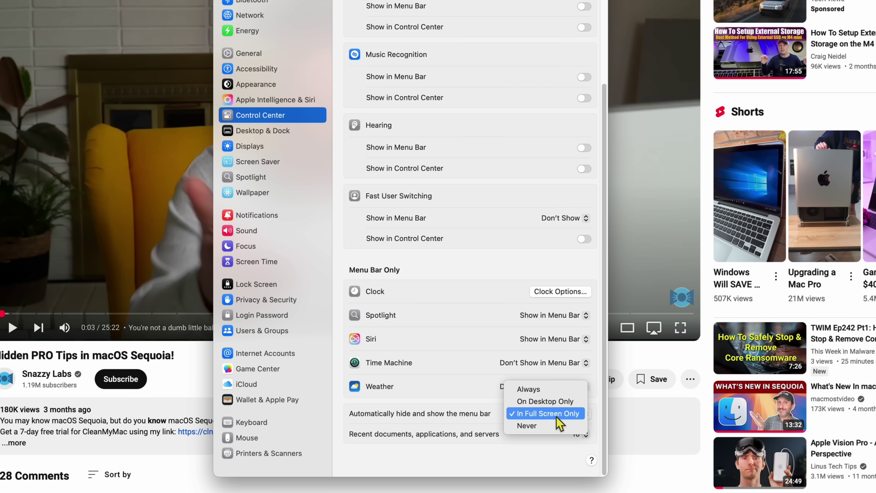
{"action": "left_click", "coordinate": [557, 427]}
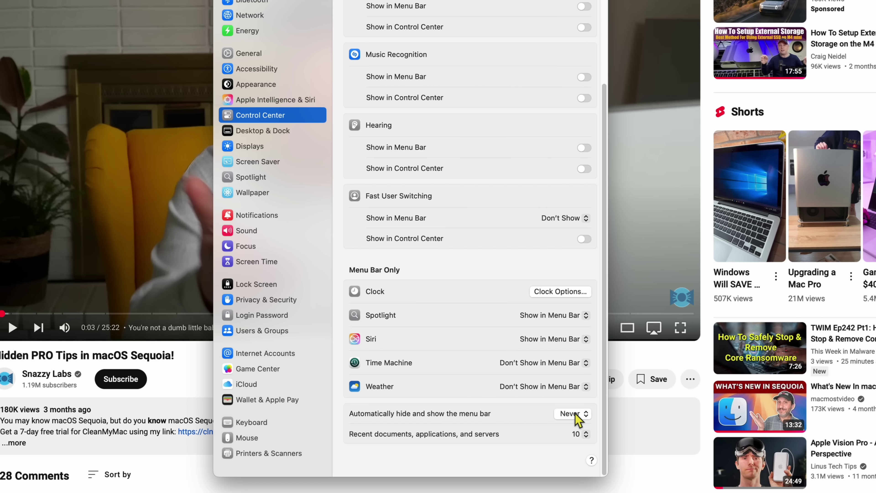
{"action": "key", "text": "cmd+w"}
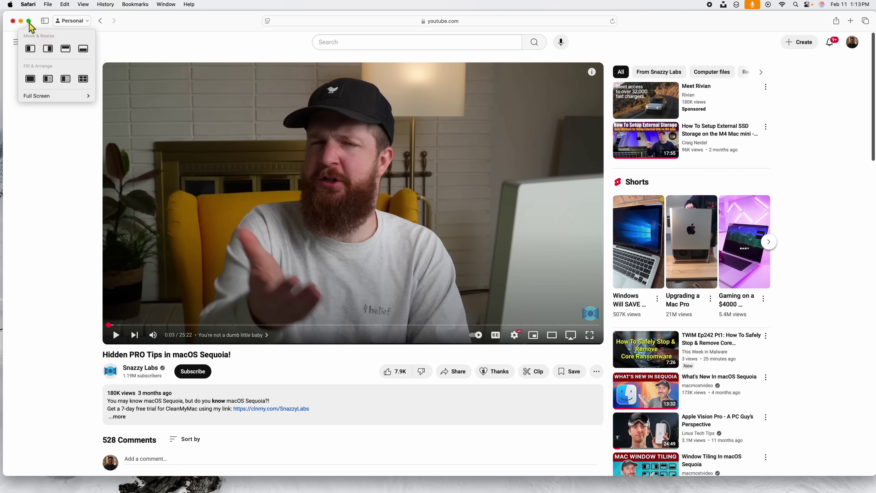
Put Safari's YouTube page in full screen, then scroll it down and back up.
{"action": "left_click", "coordinate": [29, 22]}
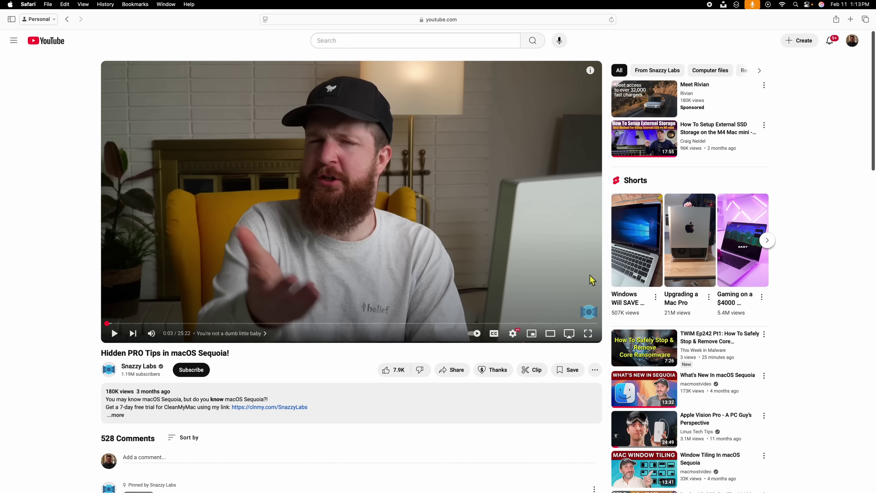
{"action": "scroll", "coordinate": [829, 323], "scroll_direction": "down", "scroll_amount": 10}
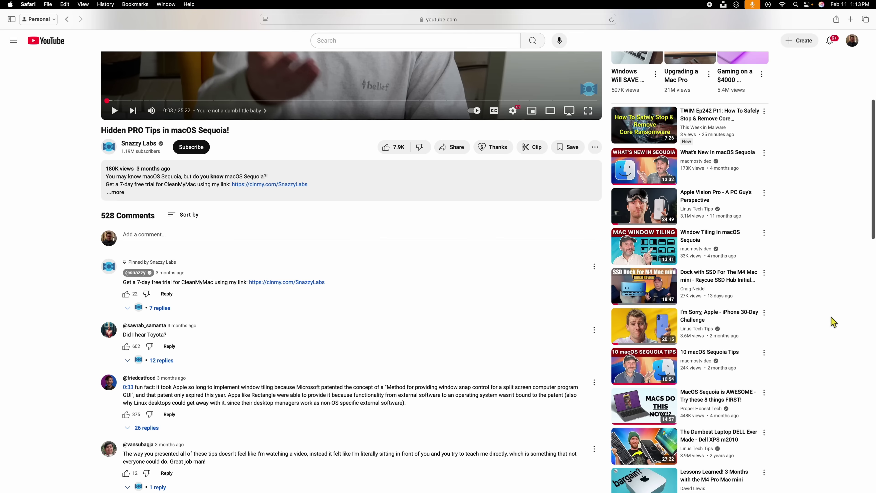
{"action": "scroll", "coordinate": [111, 328], "scroll_direction": "up", "scroll_amount": 10}
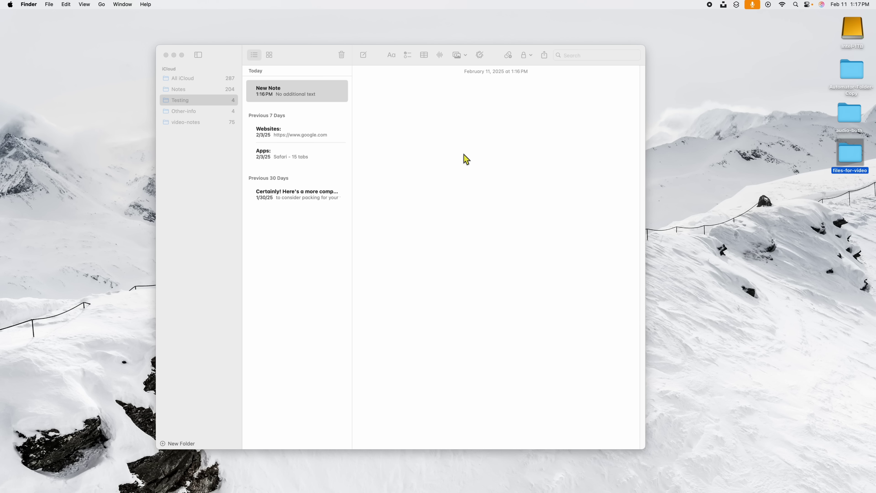
Open Keyboard settings from the Apple menu and show the Text Replacements list.
{"action": "left_click", "coordinate": [13, 6]}
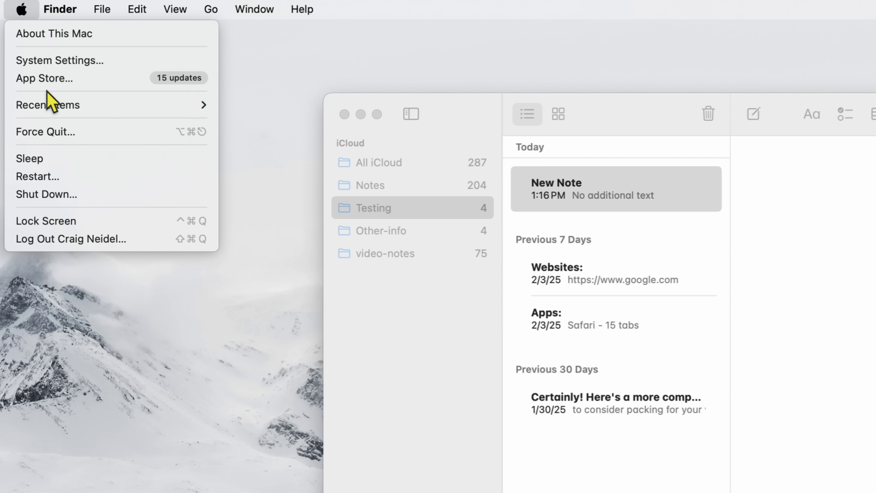
{"action": "left_click", "coordinate": [50, 64]}
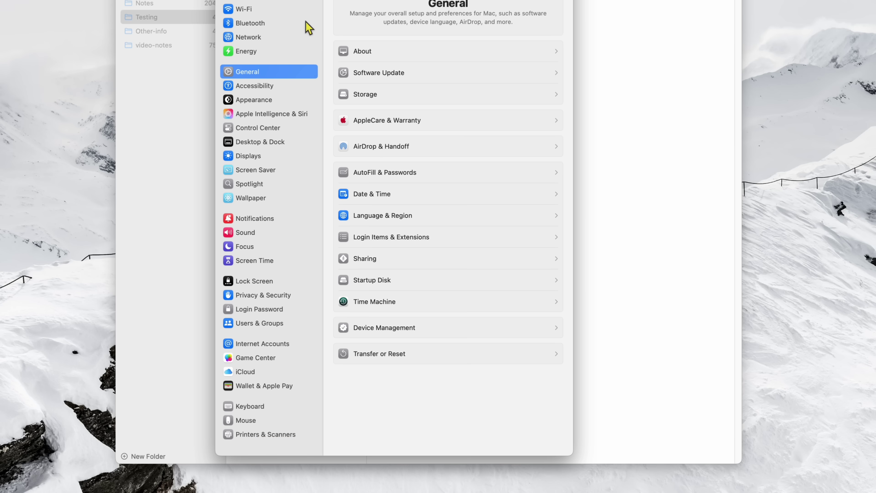
{"action": "left_click", "coordinate": [255, 409]}
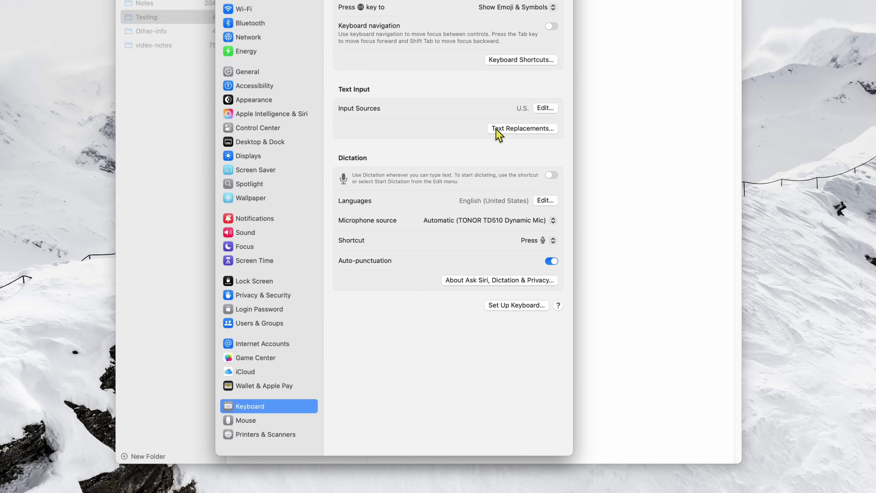
{"action": "left_click", "coordinate": [527, 135]}
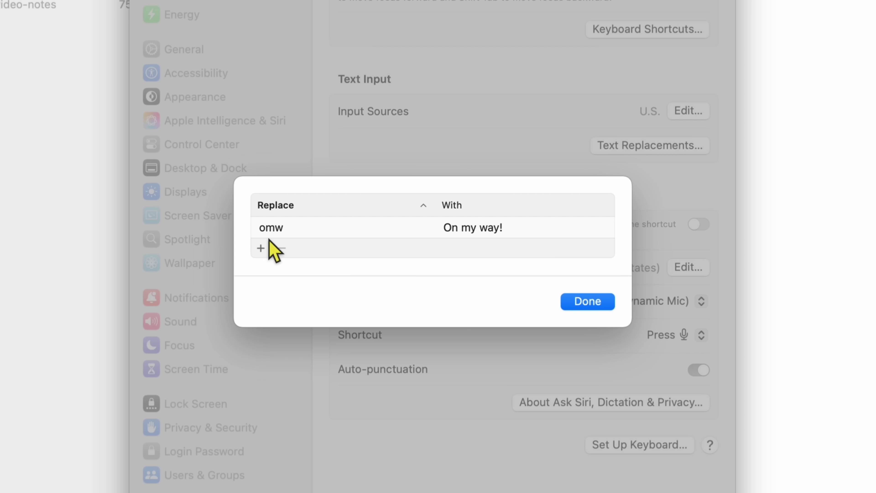
Add a text replacement expanding !! to the user's e-mail address, then close the list.
{"action": "left_click", "coordinate": [261, 248]}
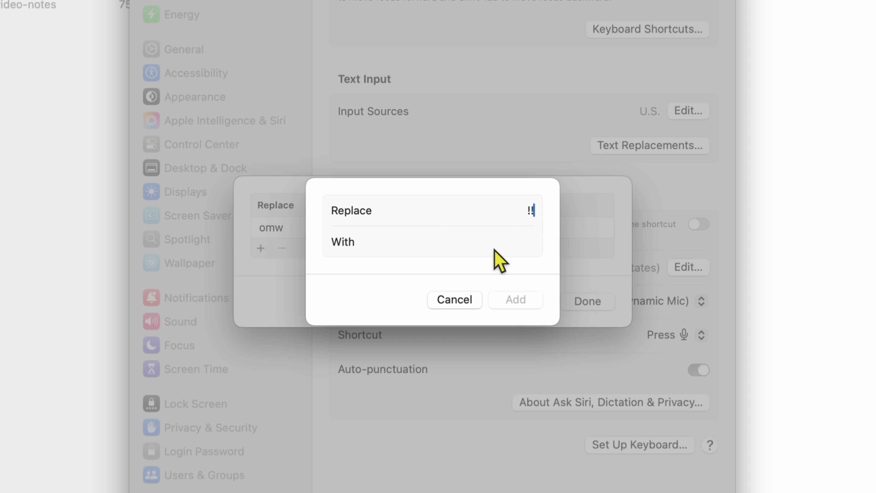
{"action": "left_click", "coordinate": [530, 245]}
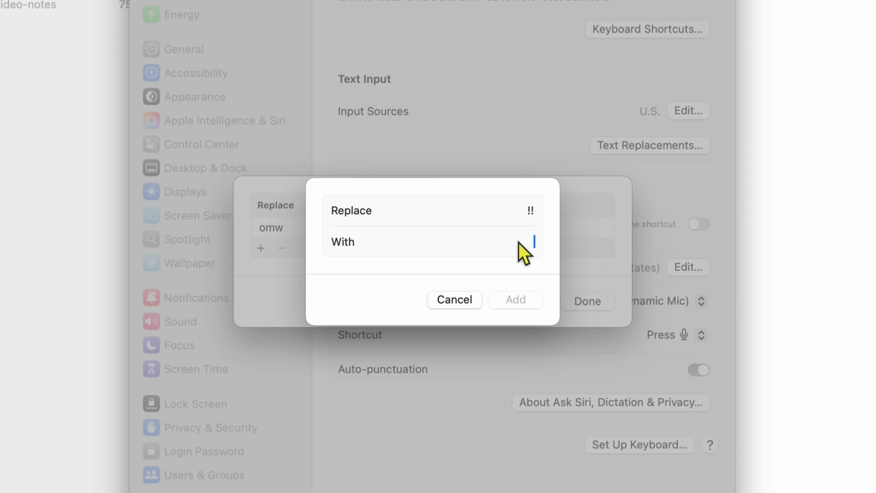
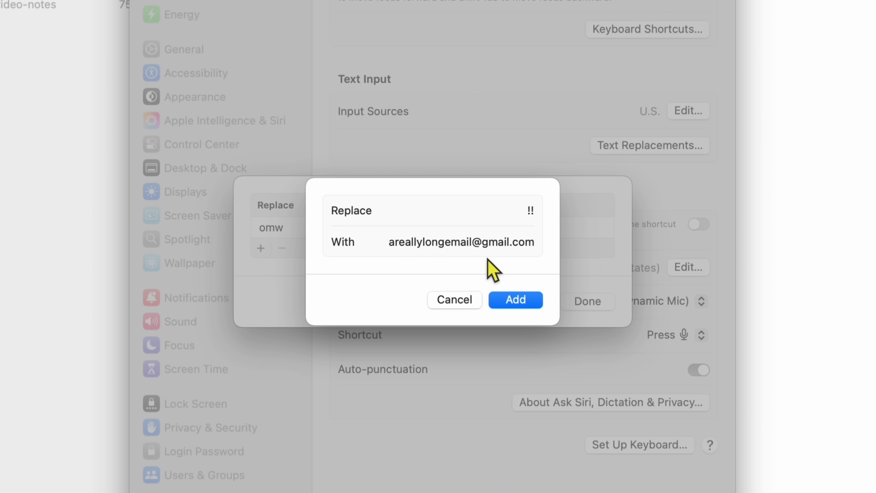
{"action": "left_click", "coordinate": [506, 301]}
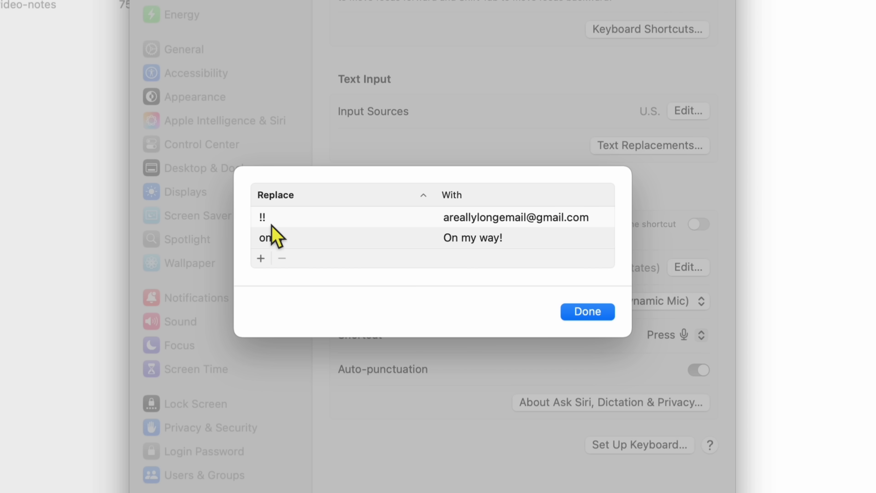
{"action": "left_click", "coordinate": [590, 313]}
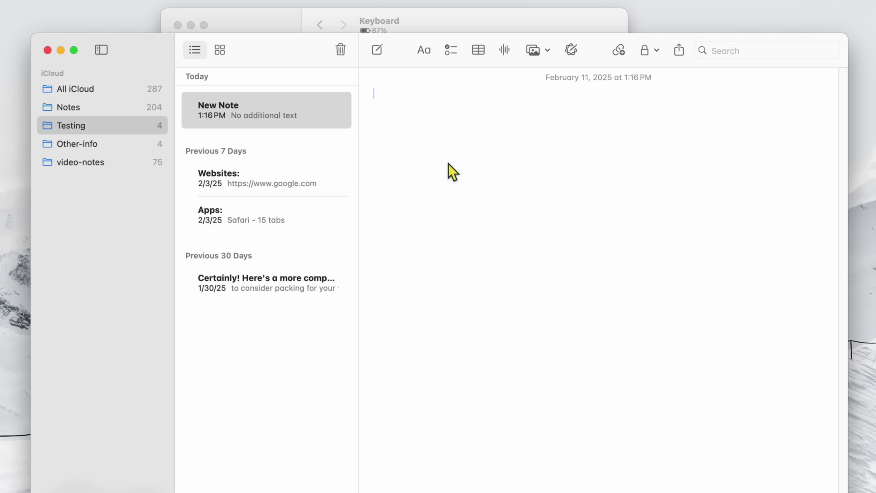
Type 'This is my email !!' with the e-mail expansion, a period, and a second expanded !! line.
{"action": "type", "text": "This"}
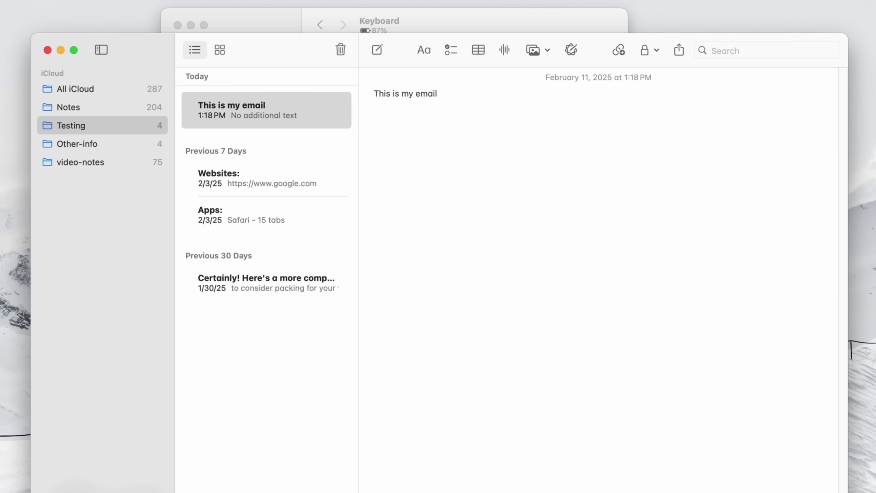
{"action": "type", "text": "is my email !!"}
{"action": "key", "text": "Return"}
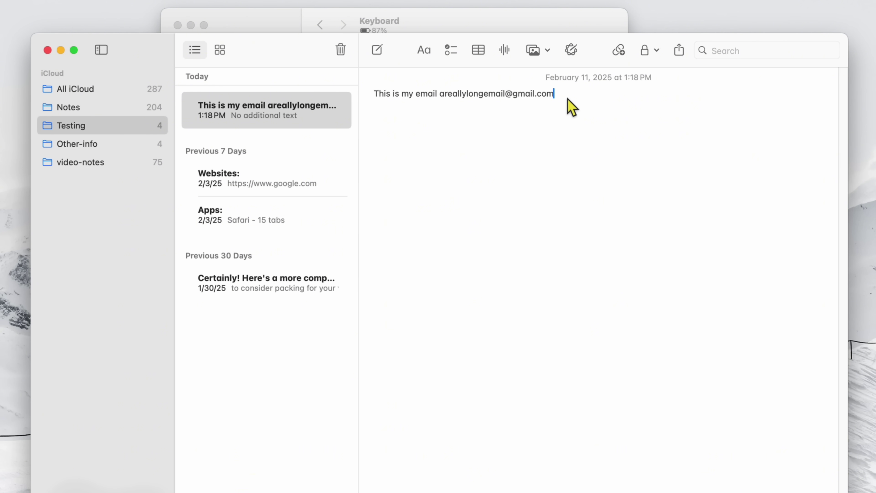
{"action": "type", "text": "."}
{"action": "key", "text": "Return"}
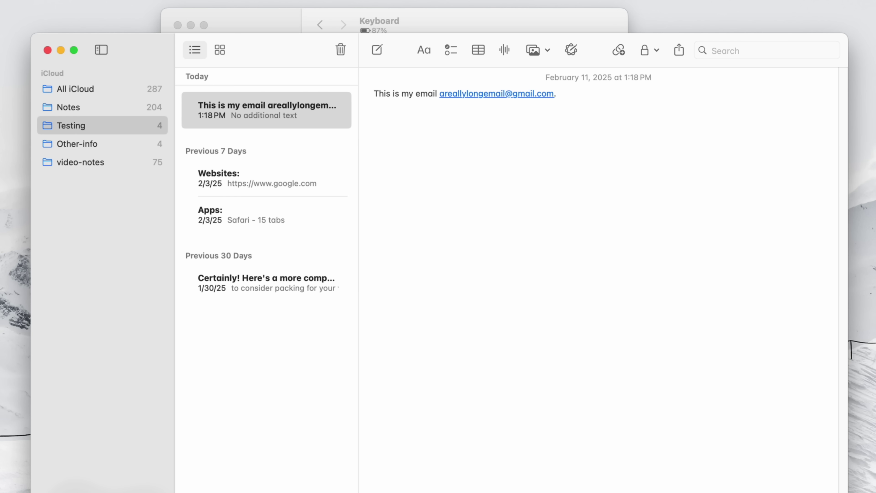
{"action": "type", "text": "!!"}
{"action": "key", "text": "Return"}
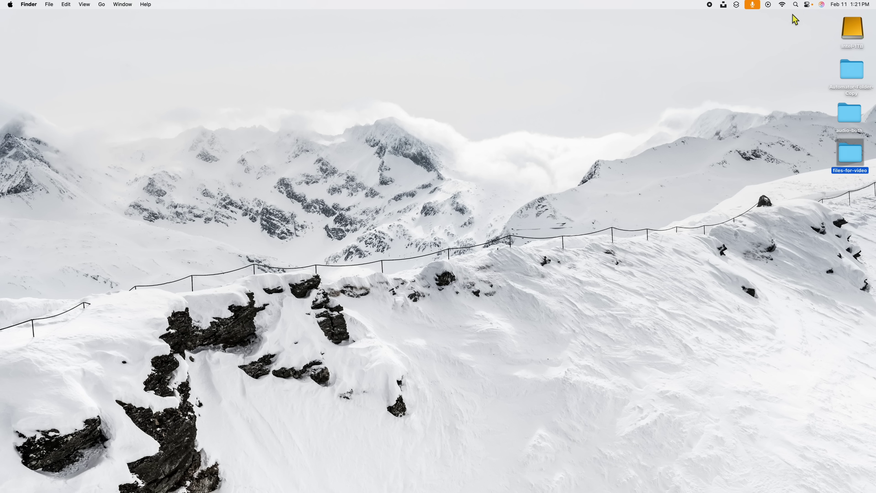
Search Spotlight for 'news' and scroll through the results.
{"action": "left_click", "coordinate": [797, 6]}
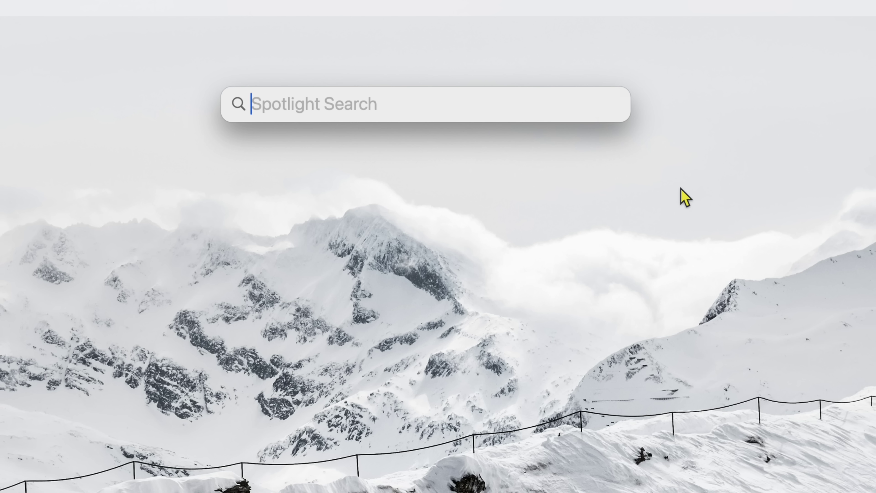
{"action": "type", "text": "news"}
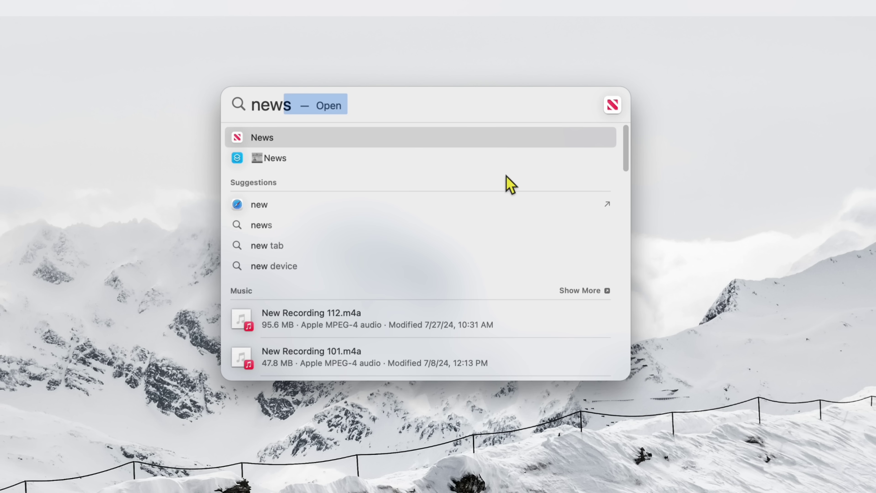
{"action": "left_click_drag", "start_coordinate": [624, 148], "coordinate": [609, 340]}
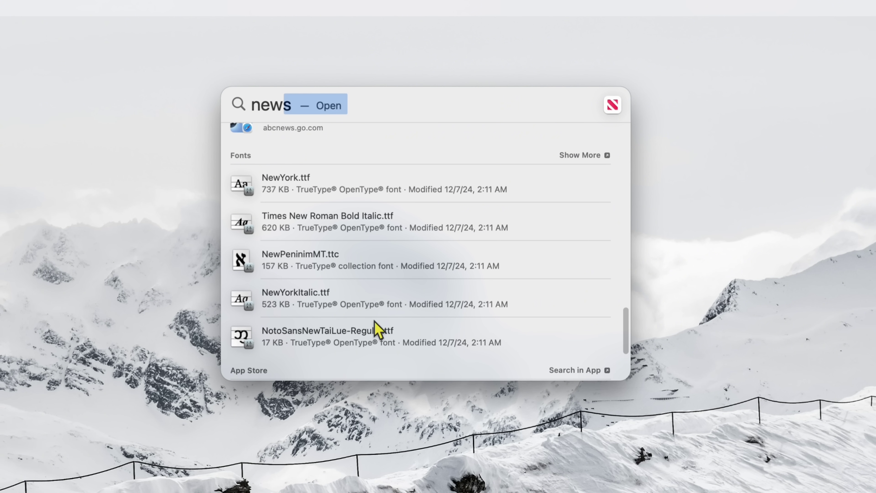
{"action": "left_click_drag", "start_coordinate": [626, 323], "coordinate": [625, 326]}
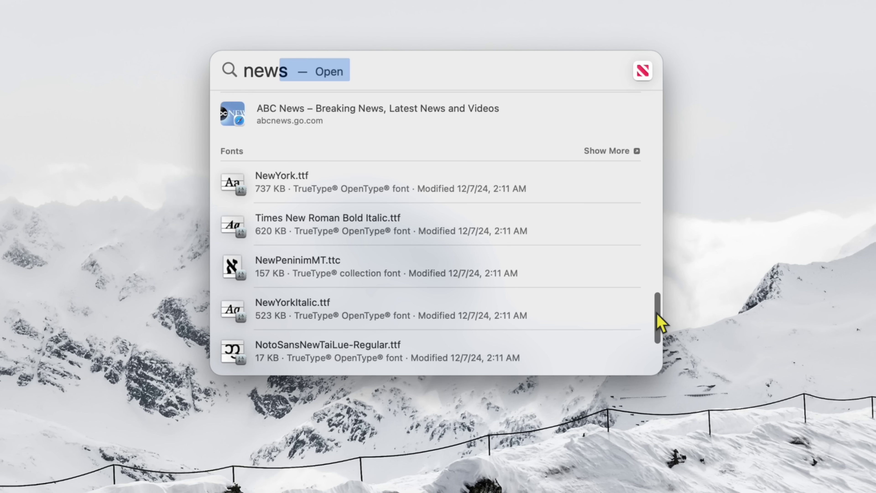
Scroll down through Spotlight's 'news' search results.
{"action": "scroll", "coordinate": [661, 323], "scroll_direction": "down", "scroll_amount": 3}
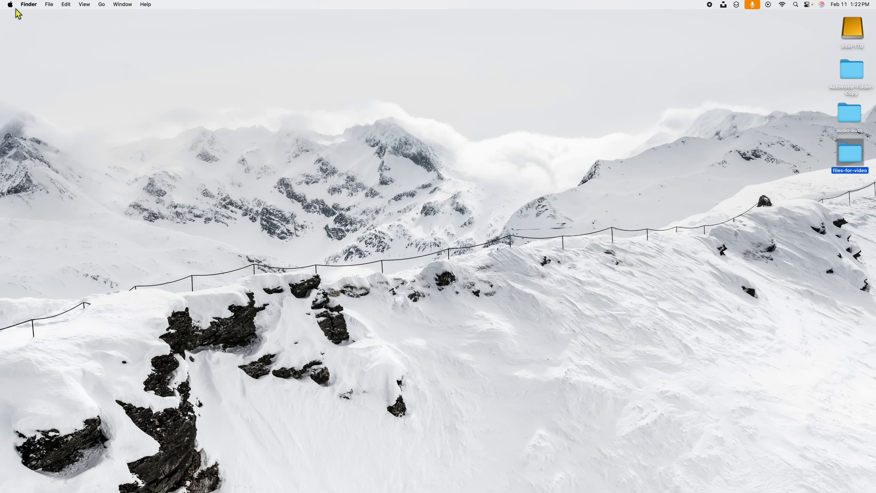
Open System Settings from the Apple menu and show the Spotlight search-results options.
{"action": "left_click", "coordinate": [10, 5]}
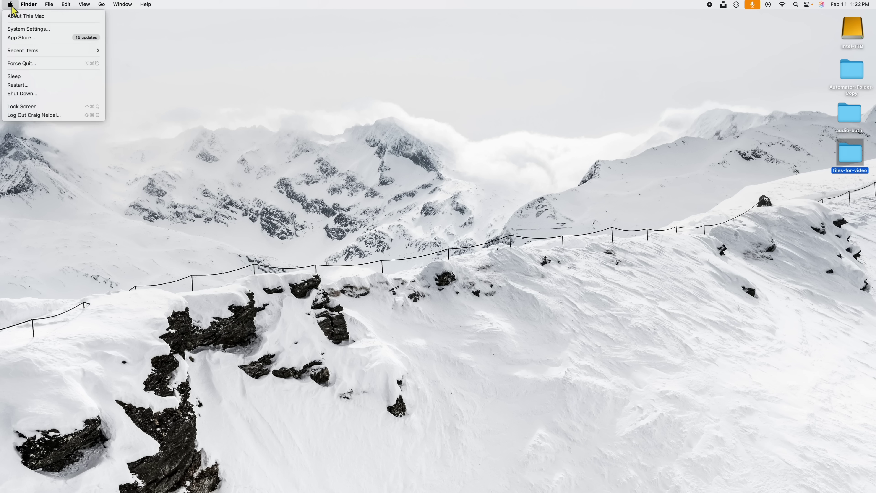
{"action": "left_click", "coordinate": [18, 30]}
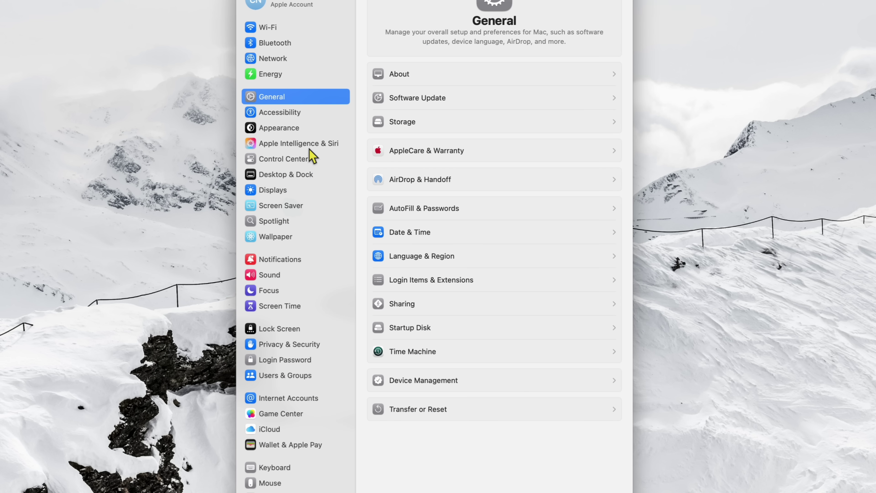
{"action": "left_click", "coordinate": [282, 224]}
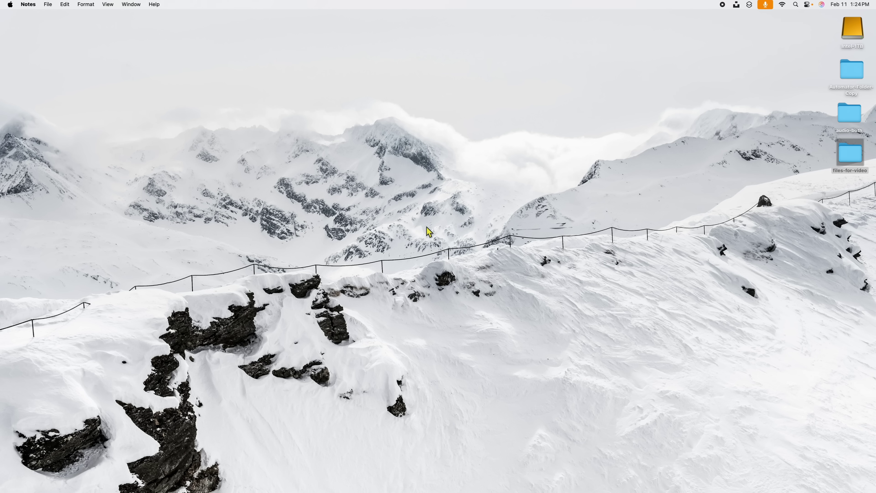
Launch Blackmagic Disk Speed Test from Launchpad with F4.
{"action": "mouse_move", "coordinate": [554, 490]}
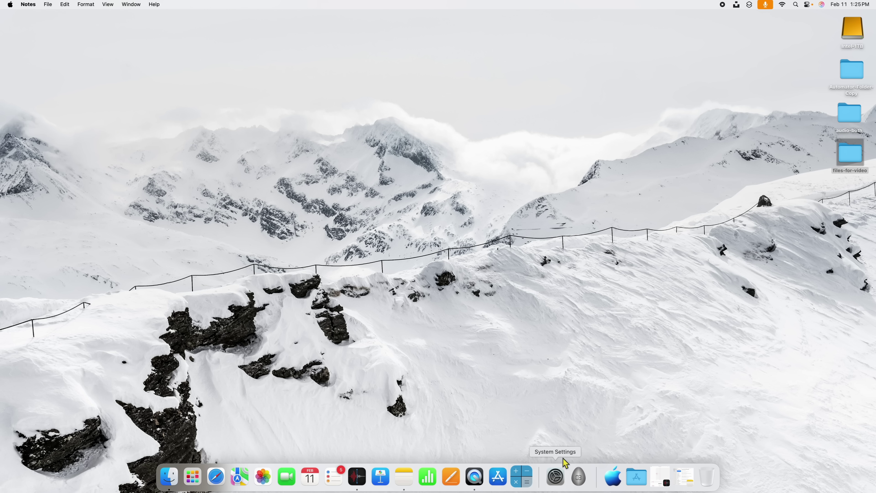
{"action": "key", "text": "F4"}
{"action": "scroll", "coordinate": [559, 328], "scroll_direction": "left", "scroll_amount": 5}
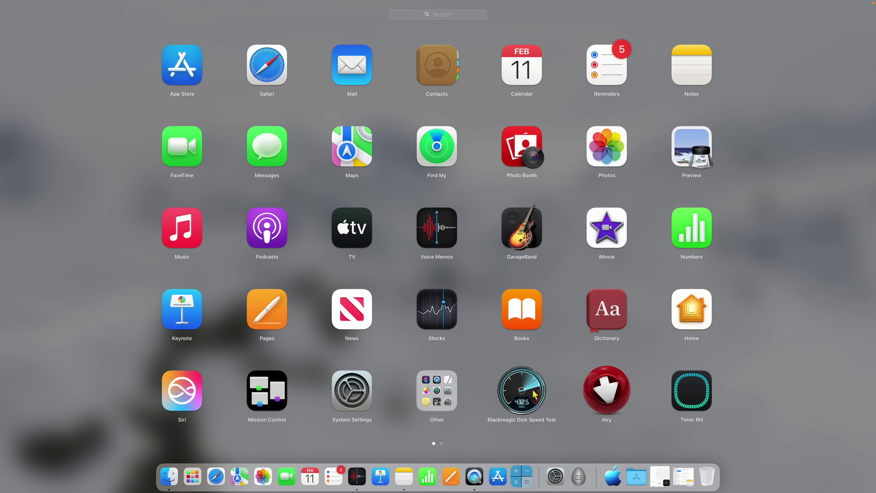
{"action": "left_click", "coordinate": [523, 392]}
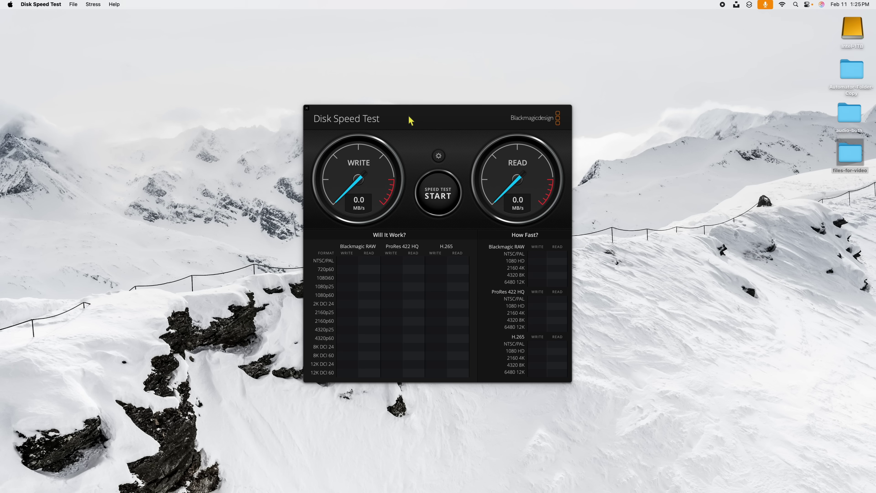
Move the Disk Speed Test window up and left, then close it.
{"action": "left_click_drag", "start_coordinate": [410, 120], "coordinate": [373, 95]}
{"action": "left_click", "coordinate": [269, 84]}
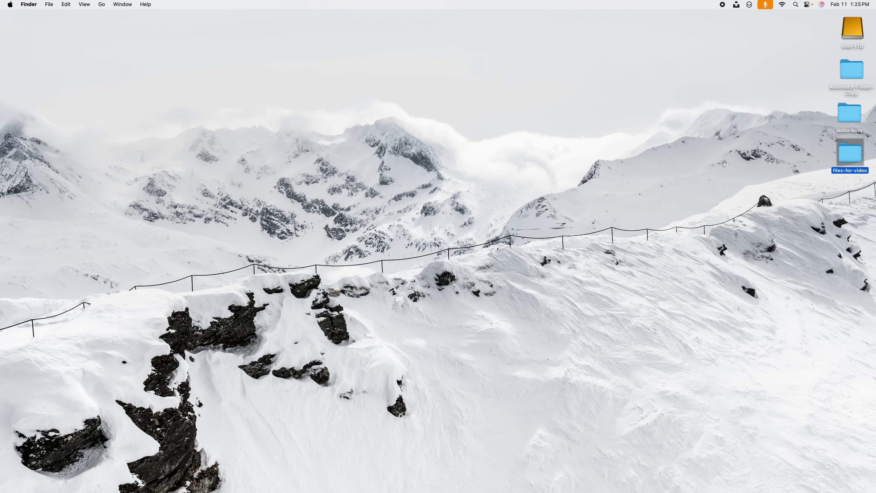
{"action": "mouse_move", "coordinate": [510, 478]}
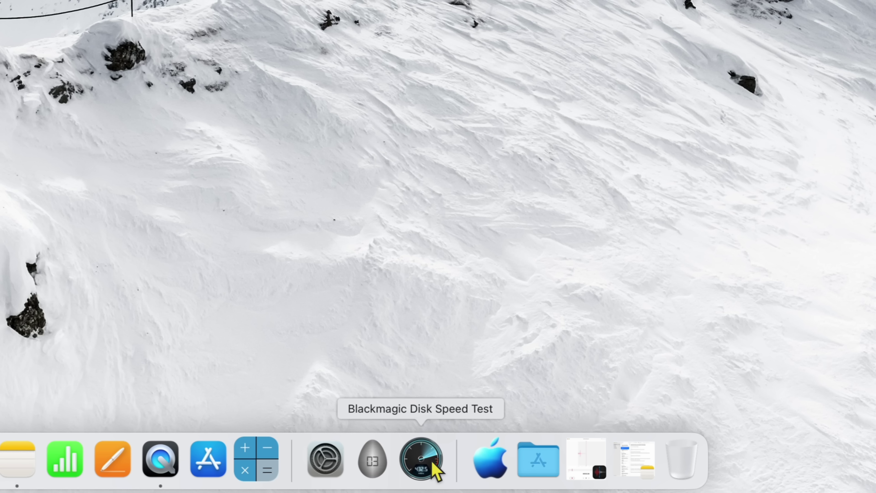
Remove Blackmagic Disk Speed Test from the Dock via Options > Remove from Dock.
{"action": "right_click", "coordinate": [435, 466]}
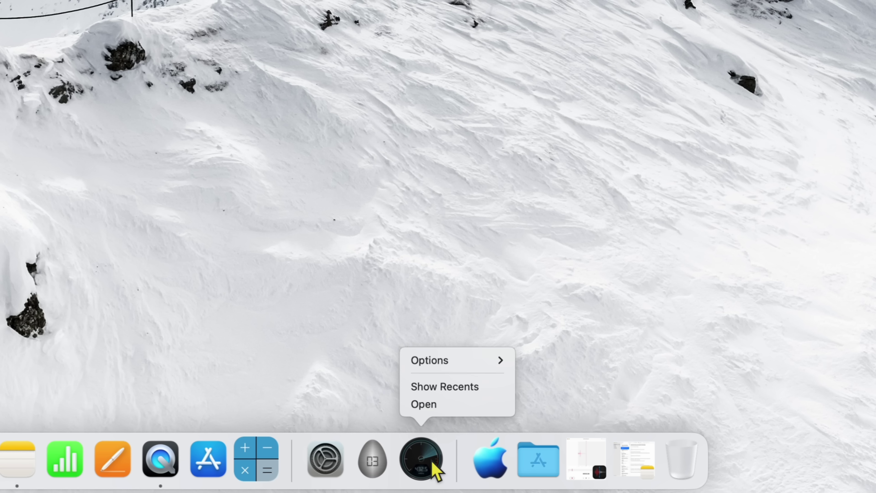
{"action": "mouse_move", "coordinate": [464, 366]}
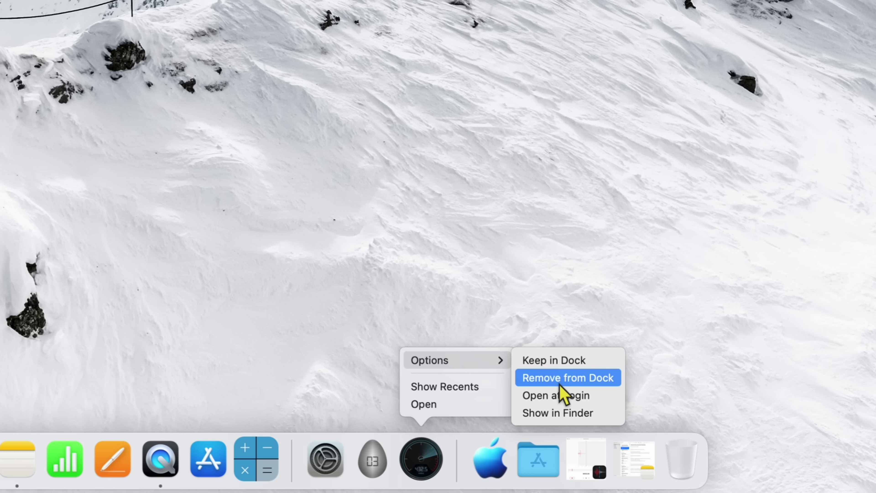
{"action": "left_click", "coordinate": [474, 262]}
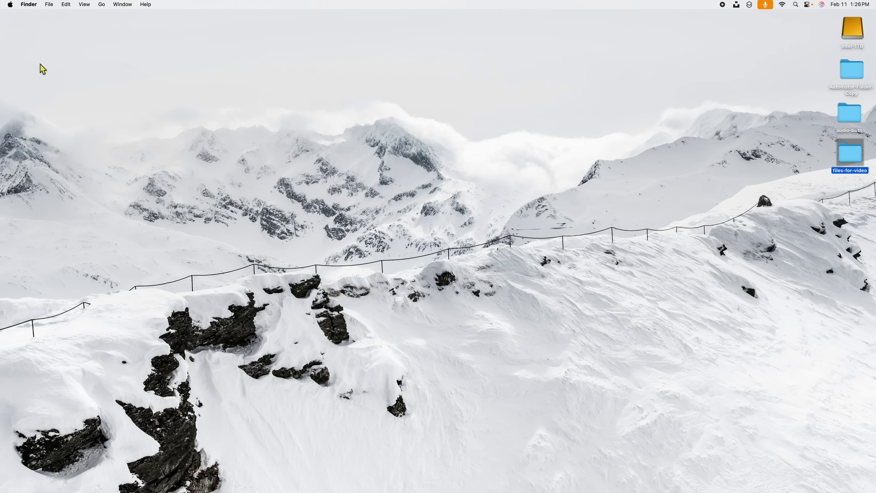
Show Desktop & Dock in System Settings, with the Dock set to hide automatically.
{"action": "left_click", "coordinate": [11, 5]}
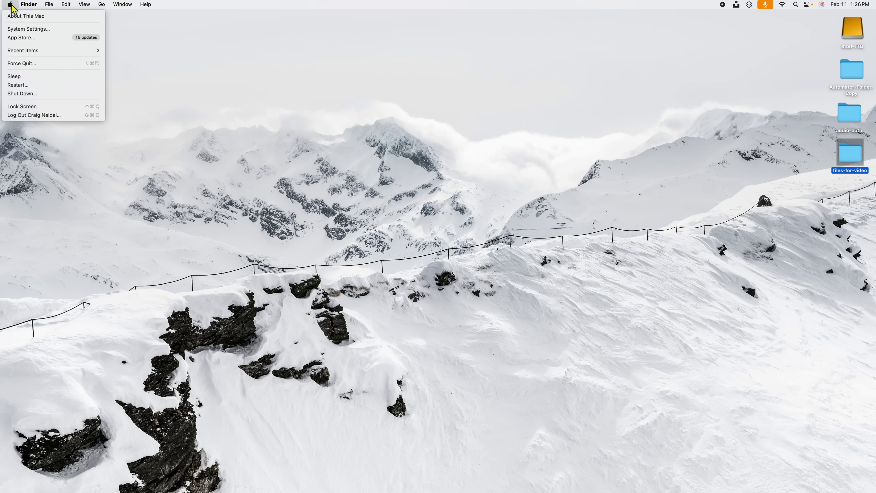
{"action": "left_click", "coordinate": [21, 29]}
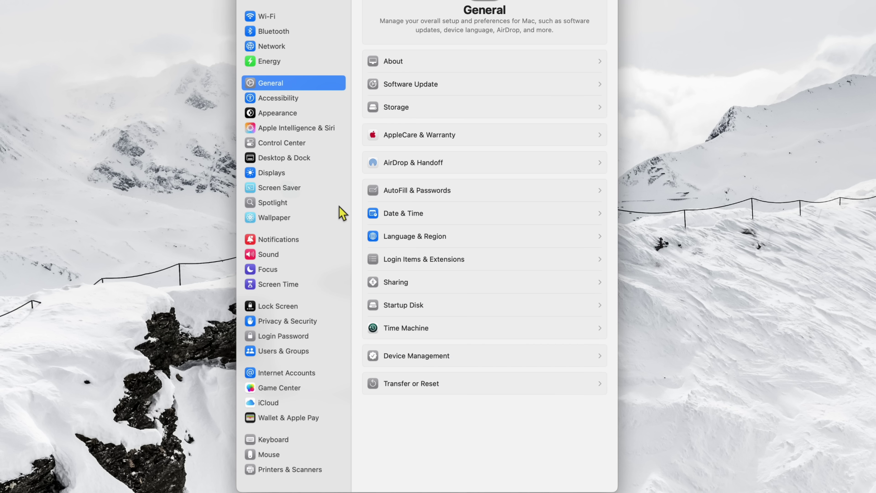
{"action": "left_click", "coordinate": [279, 162]}
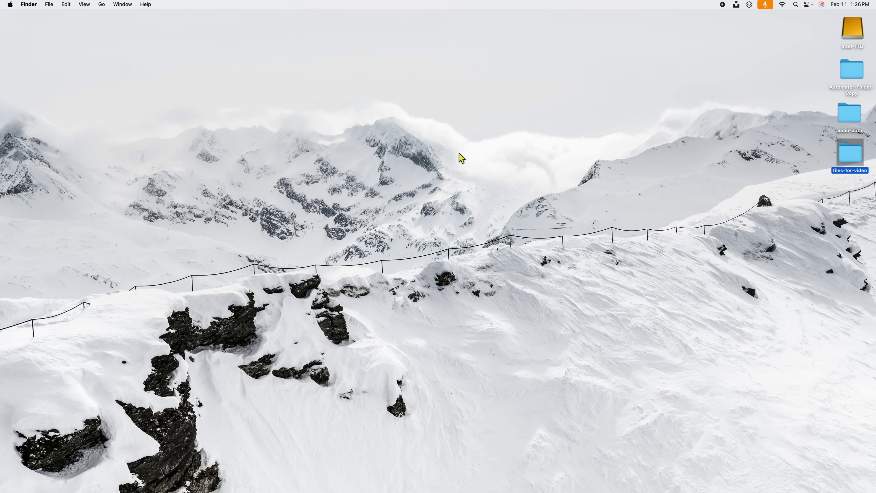
{"action": "mouse_move", "coordinate": [551, 489]}
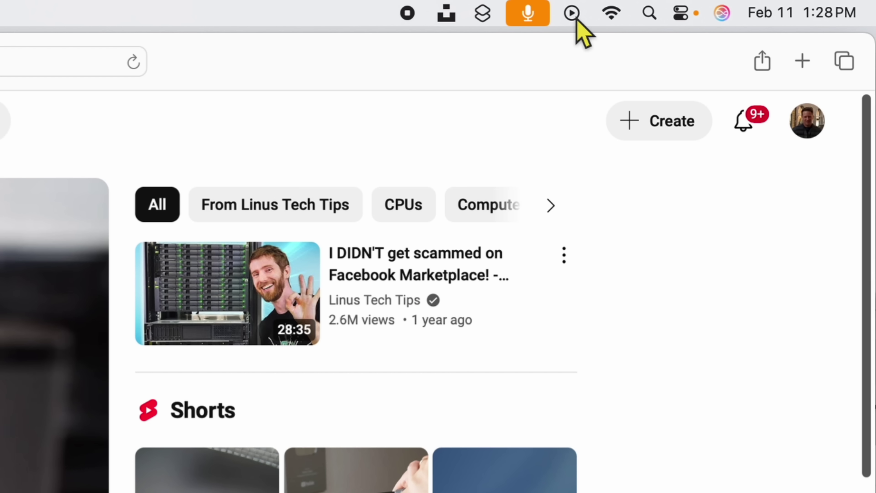
Check the Now Playing controls, then Control Center's Now Playing 'Show When Active' option.
{"action": "left_click", "coordinate": [768, 5]}
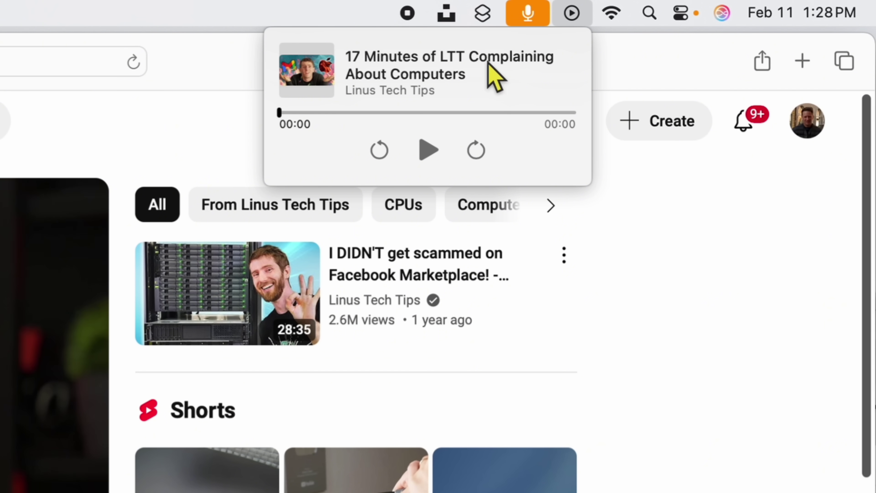
{"action": "left_click", "coordinate": [575, 17]}
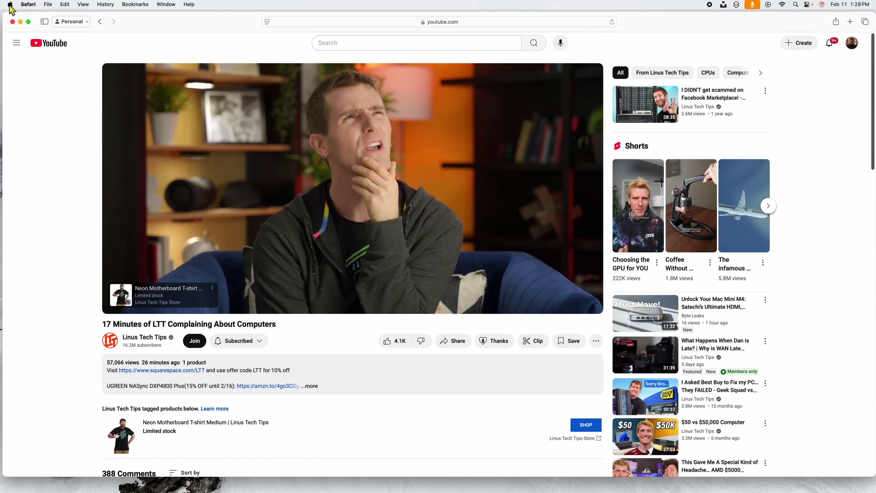
{"action": "left_click", "coordinate": [10, 5]}
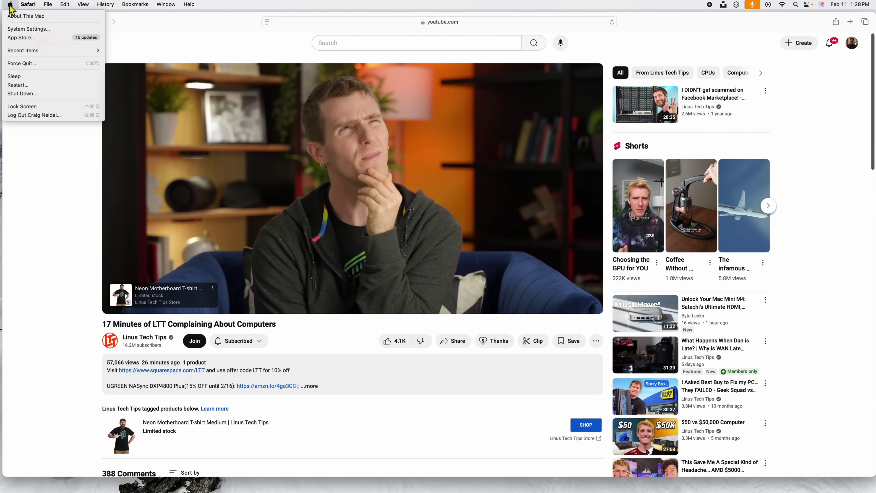
{"action": "left_click", "coordinate": [13, 29]}
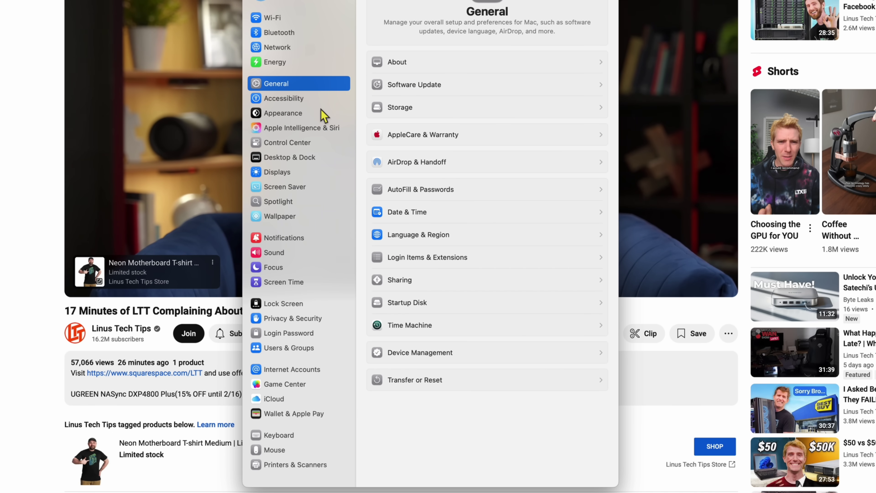
{"action": "left_click", "coordinate": [306, 145]}
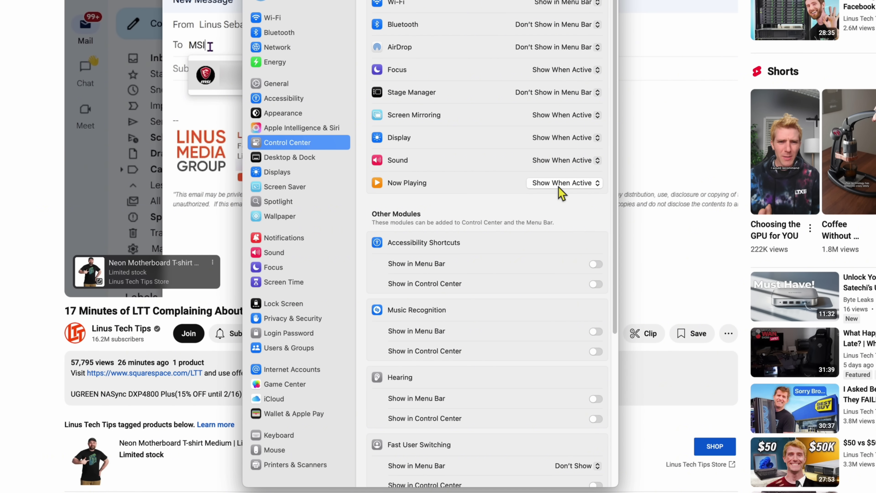
{"action": "left_click", "coordinate": [568, 185]}
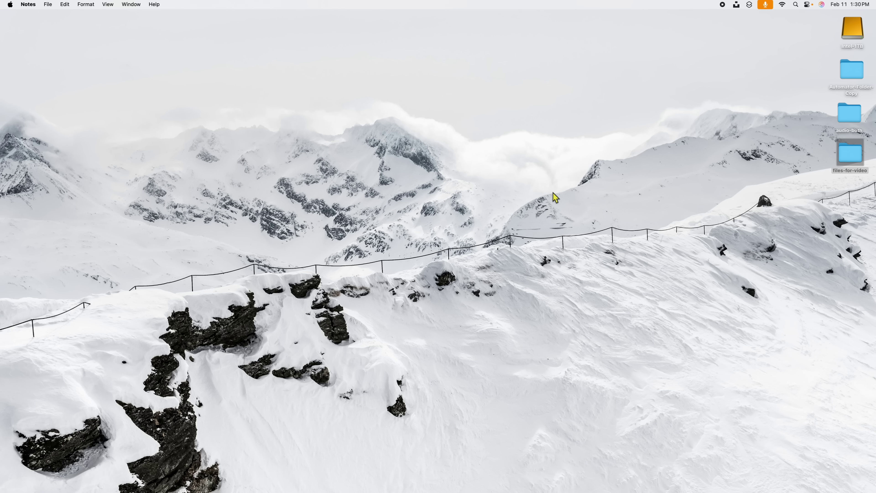
{"action": "mouse_move", "coordinate": [212, 485]}
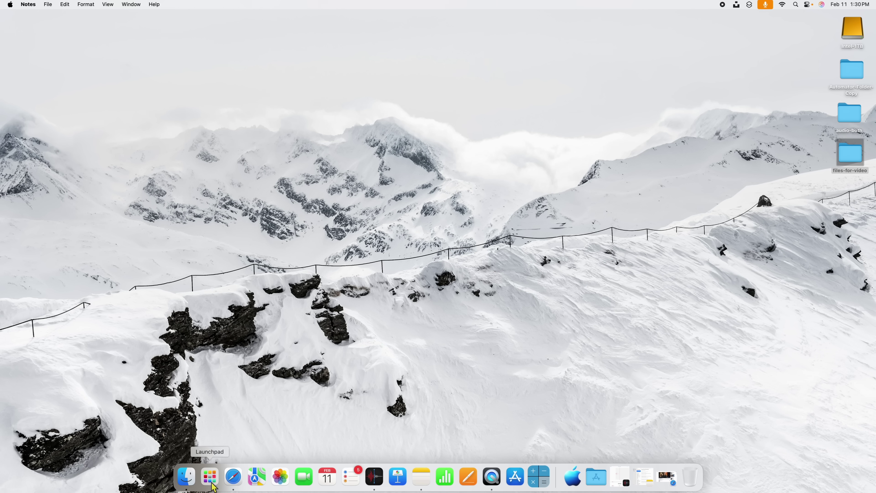
{"action": "left_click", "coordinate": [212, 483]}
{"action": "scroll", "coordinate": [454, 276], "scroll_direction": "right", "scroll_amount": 3}
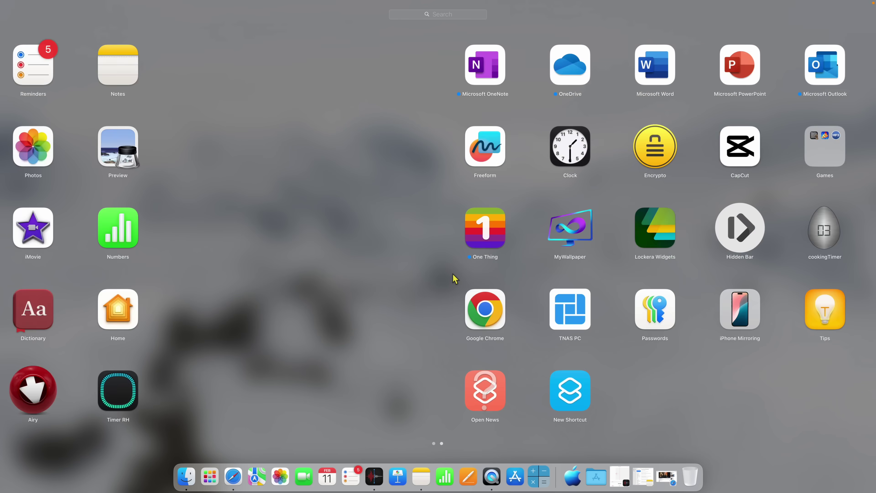
{"action": "scroll", "coordinate": [560, 234], "scroll_direction": "left", "scroll_amount": 3}
{"action": "scroll", "coordinate": [567, 245], "scroll_direction": "right", "scroll_amount": 3}
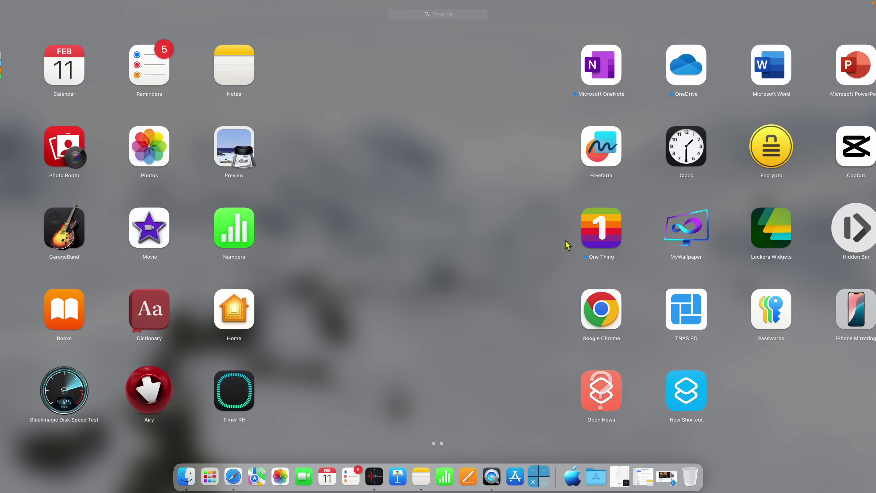
{"action": "scroll", "coordinate": [608, 258], "scroll_direction": "left", "scroll_amount": 2}
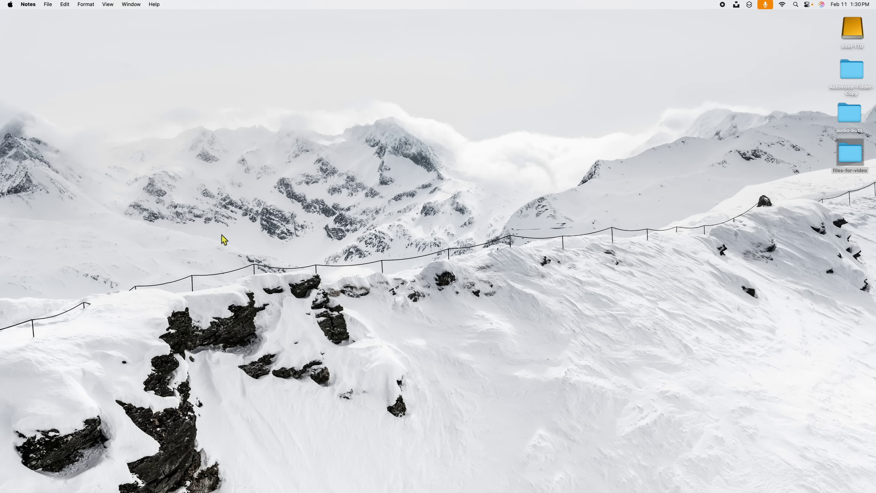
{"action": "mouse_move", "coordinate": [228, 490]}
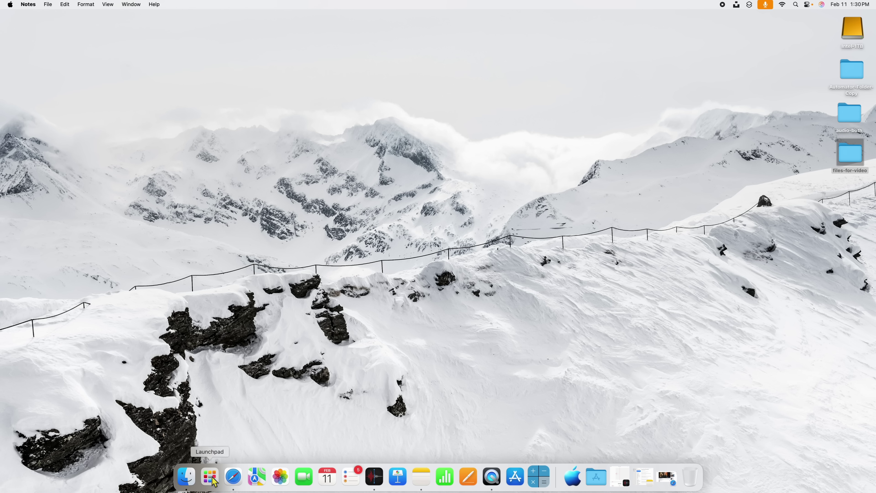
Launch Music from the Dock's Launchpad app list, drag its window left, and close it.
{"action": "right_click", "coordinate": [215, 480]}
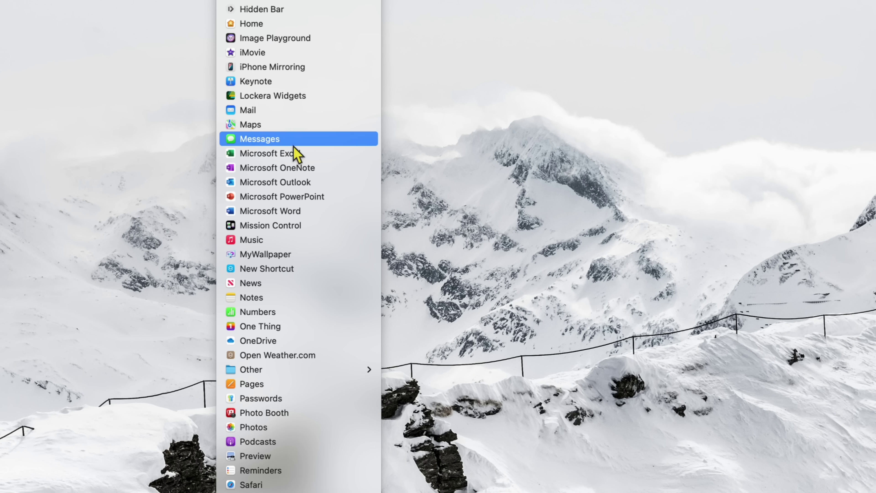
{"action": "scroll", "coordinate": [248, 145], "scroll_direction": "up", "scroll_amount": 5}
{"action": "scroll", "coordinate": [248, 104], "scroll_direction": "down", "scroll_amount": 5}
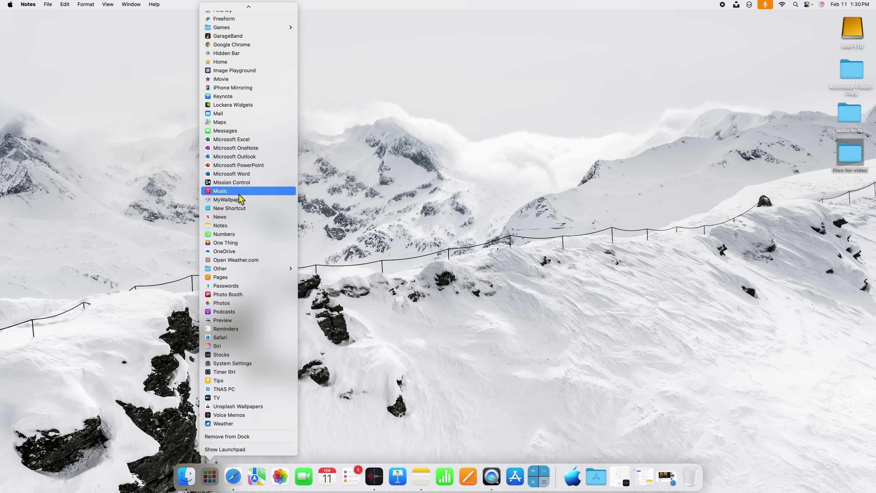
{"action": "left_click", "coordinate": [385, 250]}
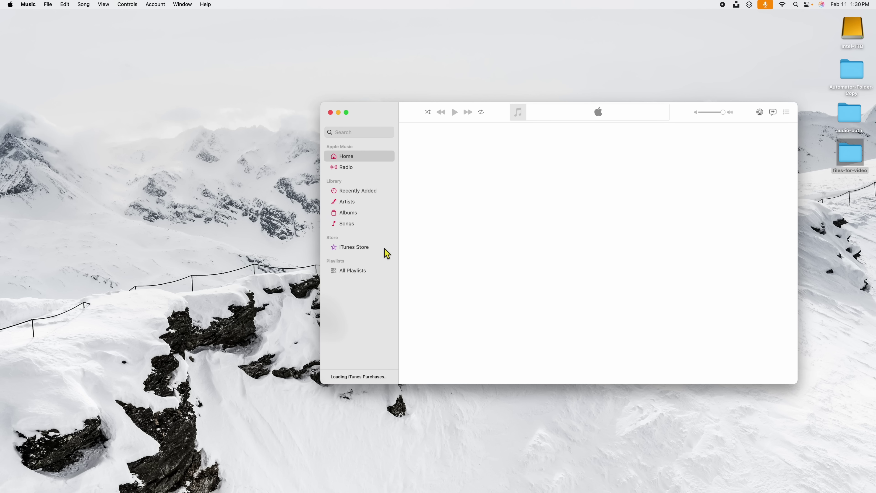
{"action": "left_click_drag", "start_coordinate": [364, 120], "coordinate": [260, 122]}
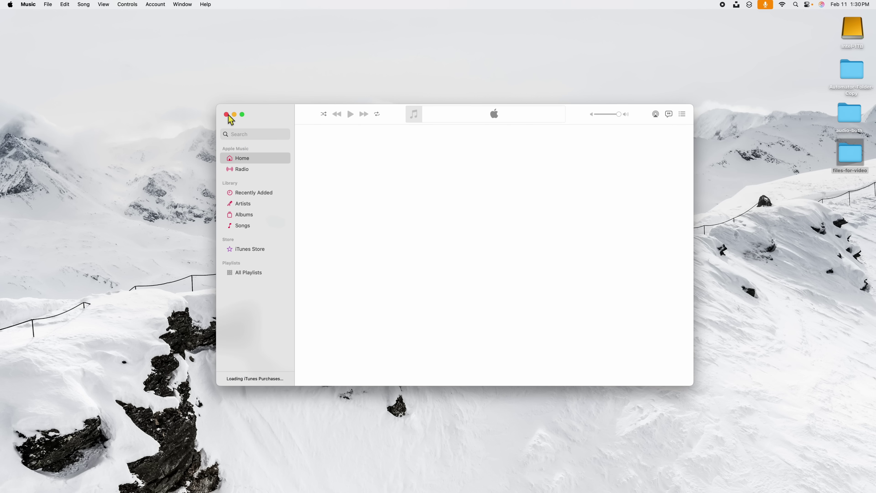
{"action": "left_click", "coordinate": [226, 115]}
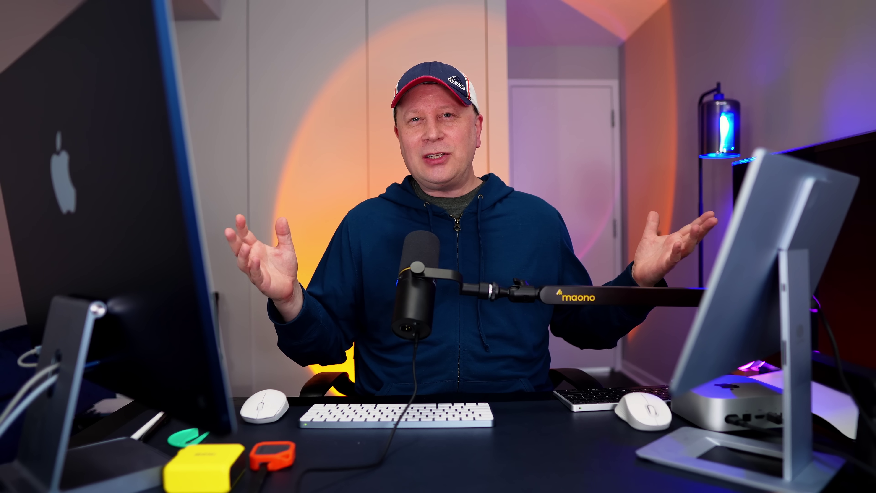